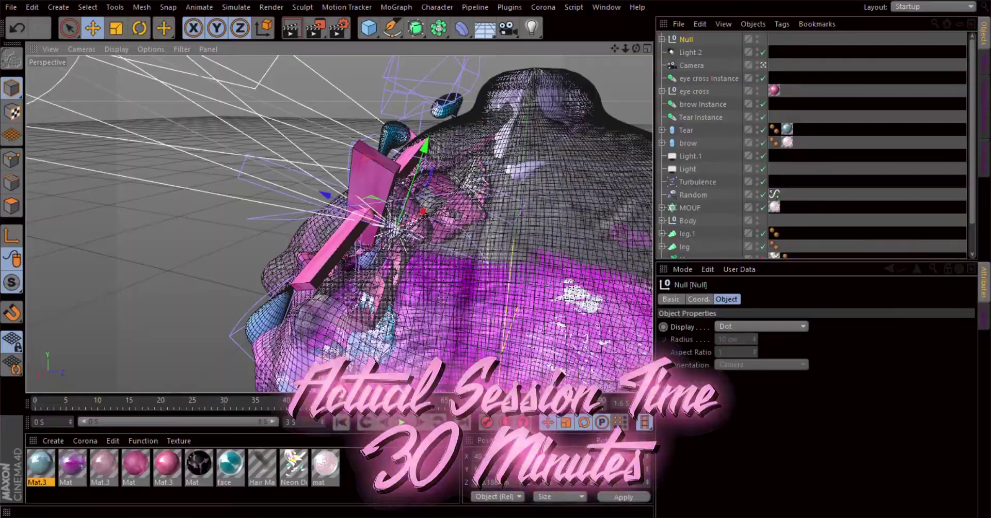
- Preview renders in four-view layout, move the Null in Top view, and add spot light Light.3 under it
{"action": "left_click", "coordinate": [291, 29]}
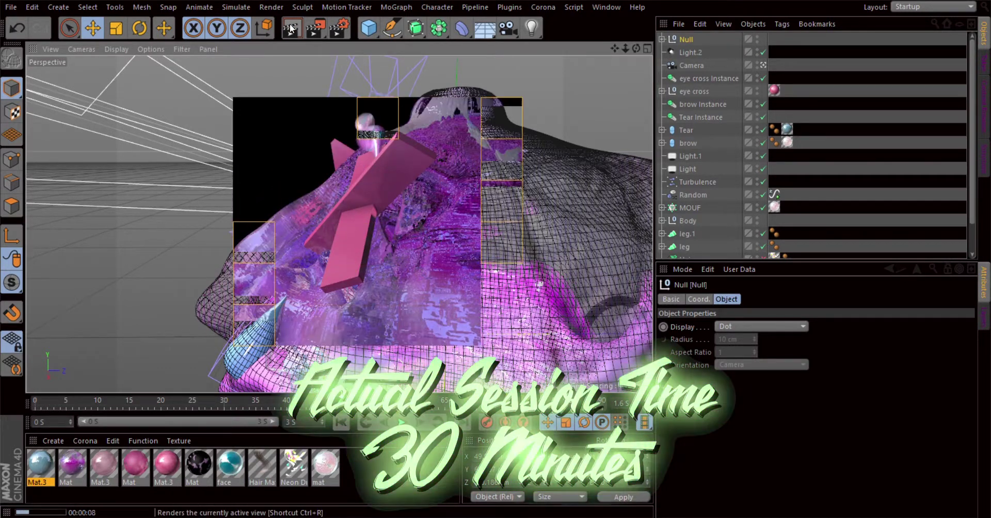
{"action": "left_click", "coordinate": [643, 48]}
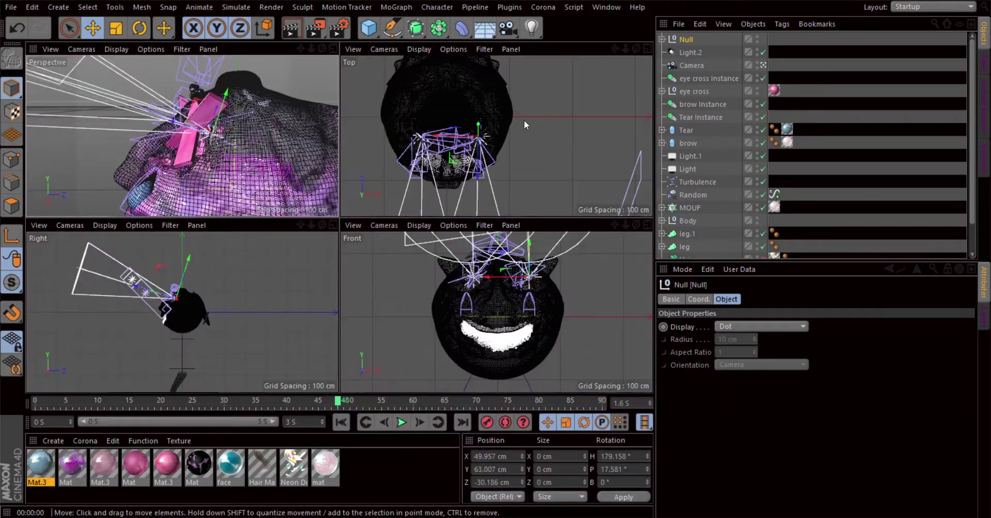
{"action": "left_click_drag", "start_coordinate": [470, 125], "coordinate": [508, 152]}
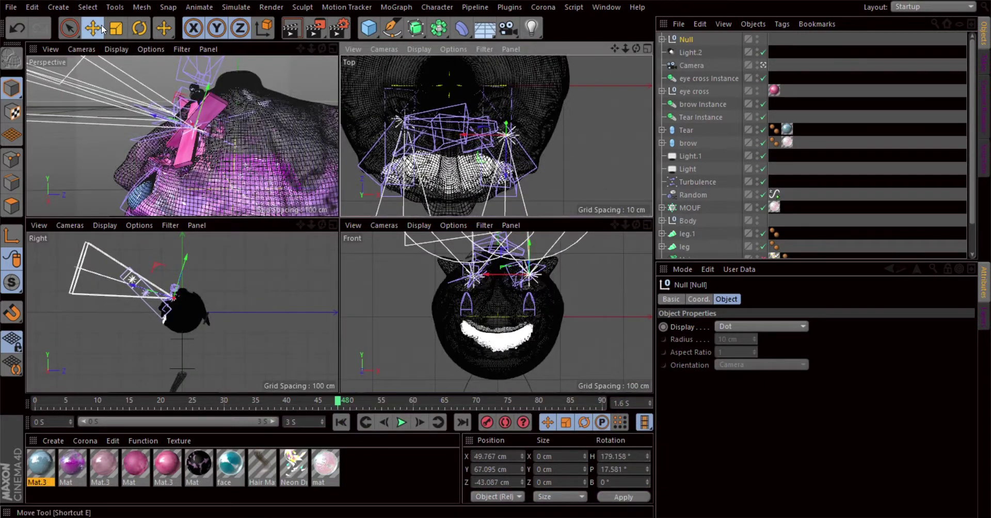
{"action": "left_click", "coordinate": [293, 29]}
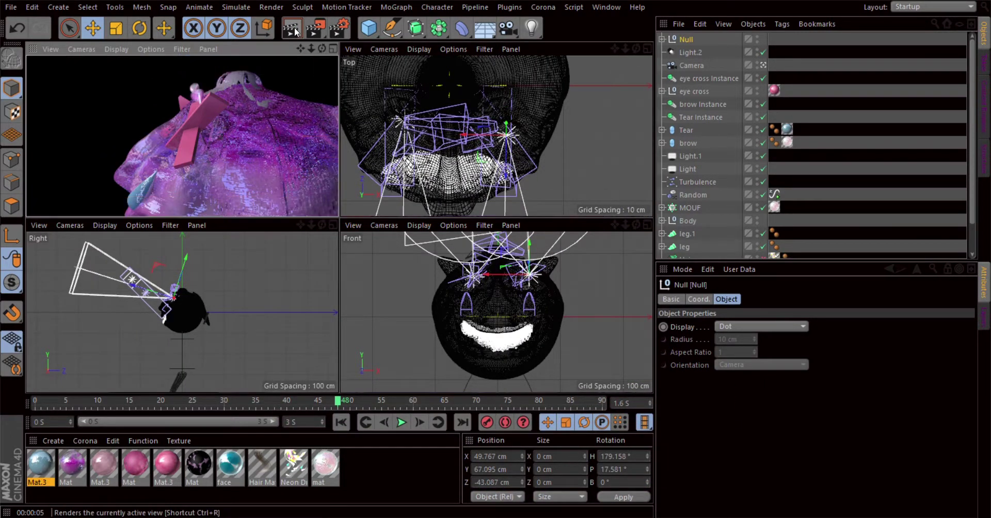
{"action": "left_click", "coordinate": [531, 28], "text": "shift"}
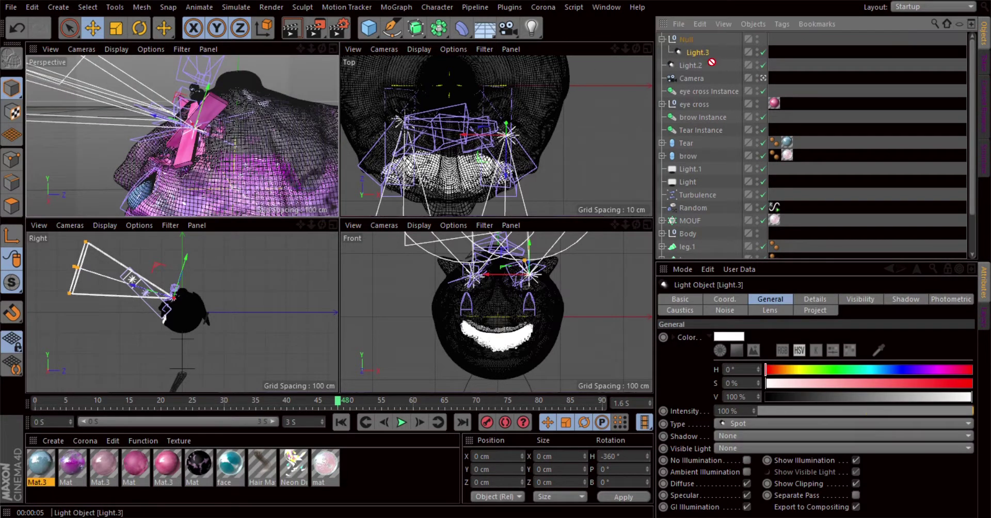
- Delete the Null, raise Light.3, and set its visible light to Inverse Volumetric
{"action": "left_click", "coordinate": [733, 37]}
{"action": "key", "text": "shift+g"}
{"action": "left_click_drag", "start_coordinate": [506, 173], "coordinate": [505, 191]}
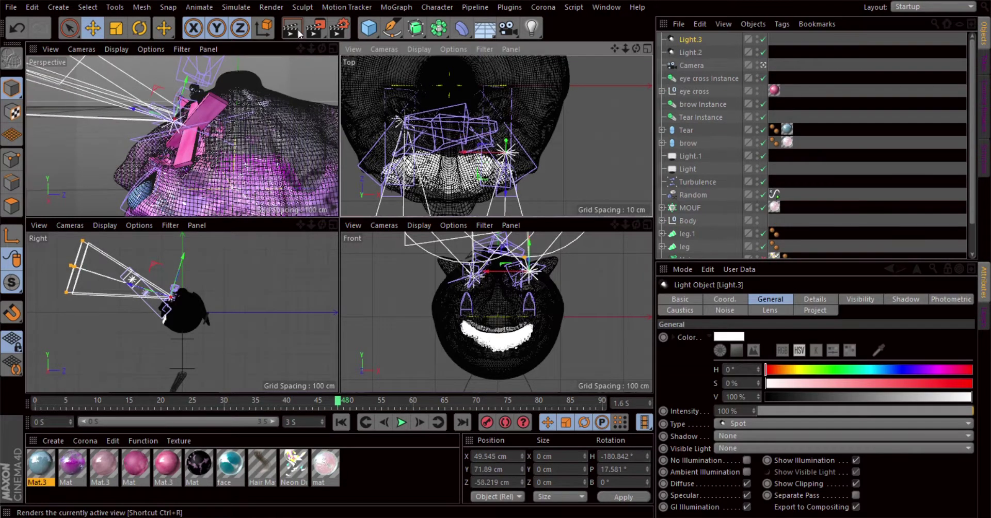
{"action": "left_click", "coordinate": [844, 447]}
{"action": "left_click", "coordinate": [748, 485]}
- Render the perspective view to preview the cyan light, with its separate pass turned off
{"action": "left_click", "coordinate": [283, 30]}
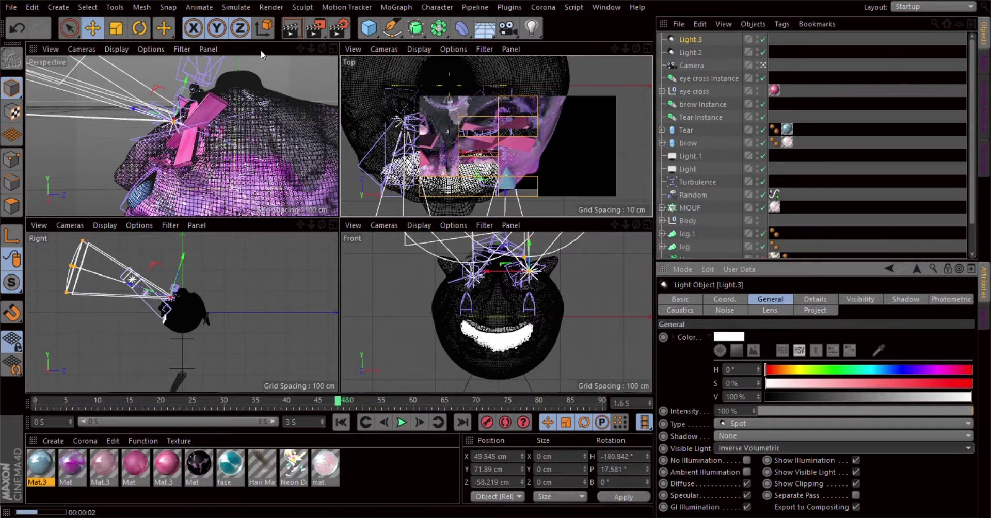
{"action": "left_click", "coordinate": [261, 50]}
{"action": "left_click", "coordinate": [287, 26]}
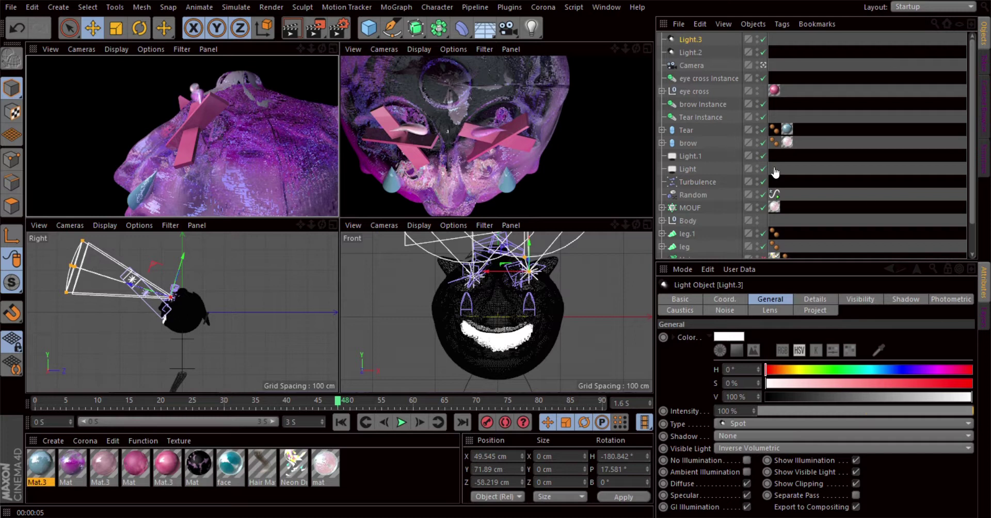
{"action": "left_click", "coordinate": [854, 492]}
{"action": "left_click", "coordinate": [298, 27]}
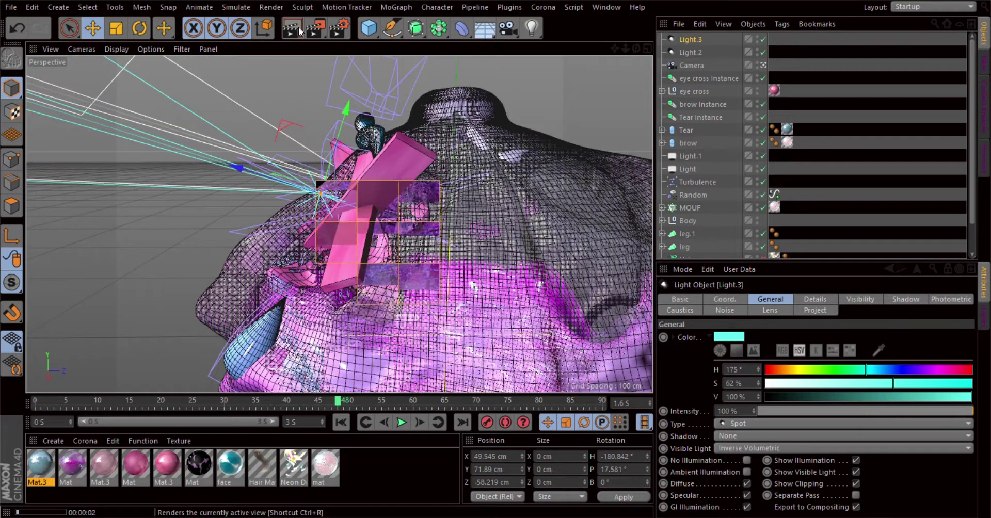
- Apply Both noise to Light.3, then delete the test lights Light.3 and Light.2
{"action": "left_click", "coordinate": [856, 299]}
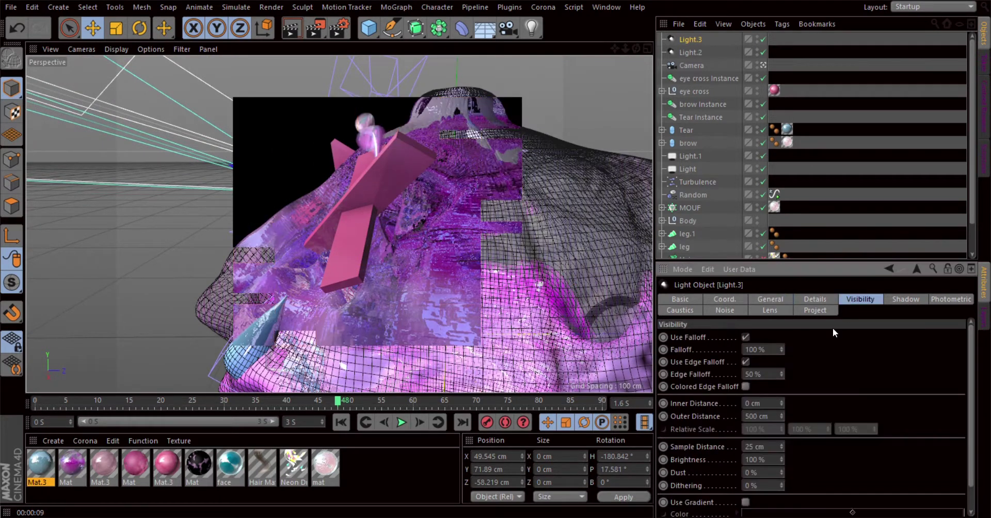
{"action": "left_click", "coordinate": [769, 310]}
{"action": "left_click", "coordinate": [694, 299]}
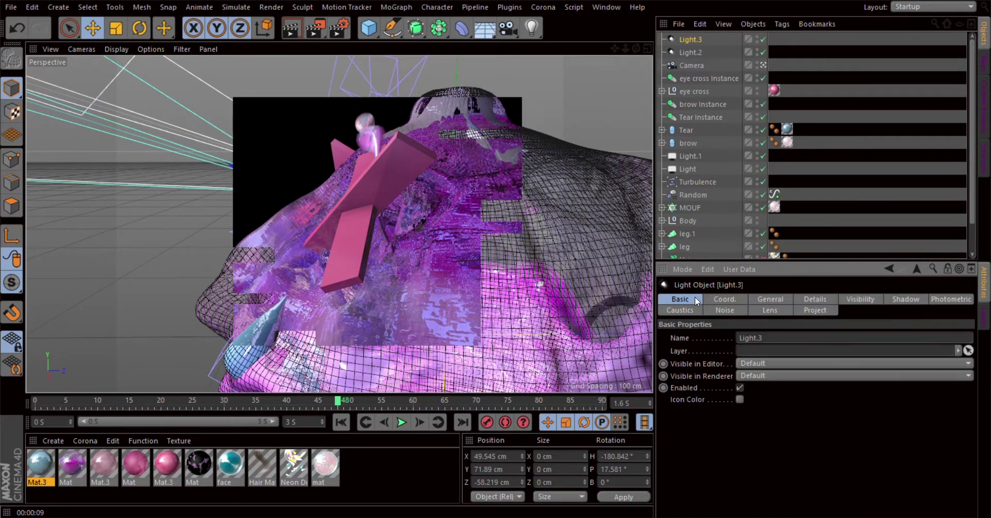
{"action": "left_click", "coordinate": [724, 309]}
{"action": "left_click", "coordinate": [299, 27]}
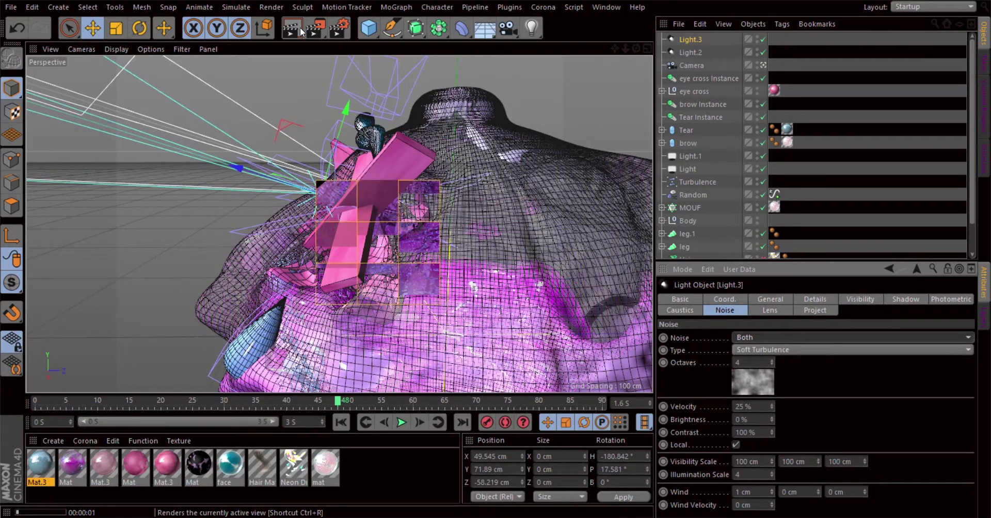
{"action": "key", "text": "Delete"}
{"action": "scroll", "coordinate": [547, 167], "scroll_direction": "down", "scroll_amount": 5}
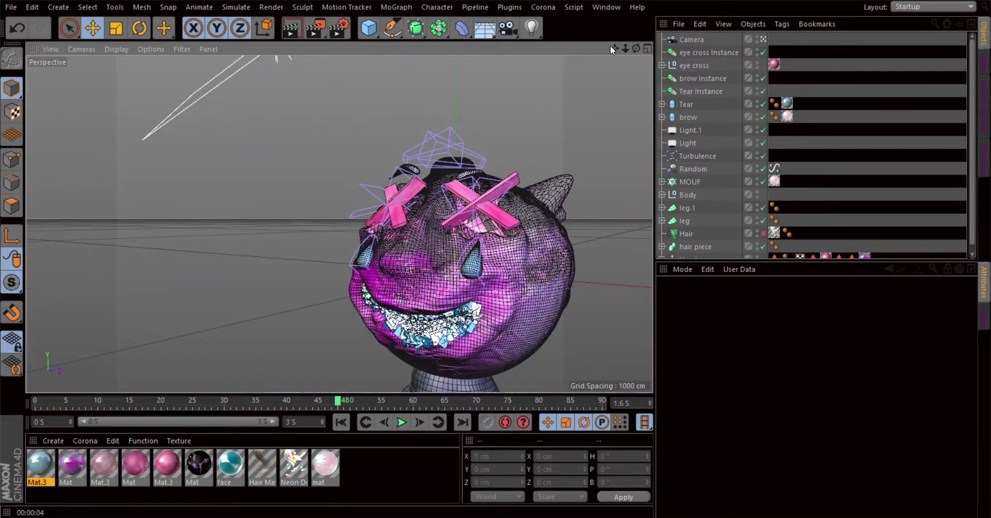
{"action": "scroll", "coordinate": [339, 224], "scroll_direction": "up", "scroll_amount": 5}
{"action": "left_click_drag", "start_coordinate": [339, 224], "coordinate": [383, 206], "text": "alt"}
{"action": "scroll", "coordinate": [407, 318], "scroll_direction": "down", "scroll_amount": 3}
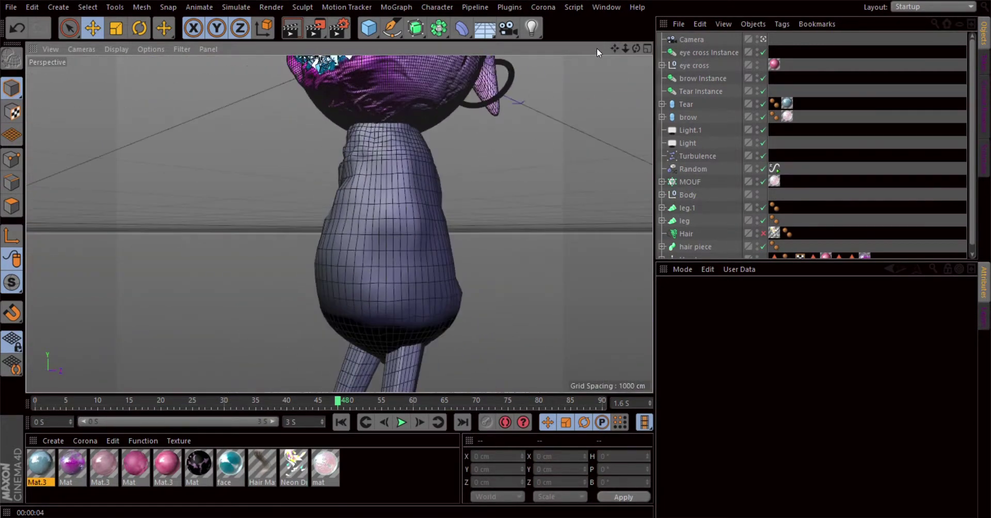
{"action": "left_click_drag", "start_coordinate": [614, 48], "coordinate": [617, 45]}
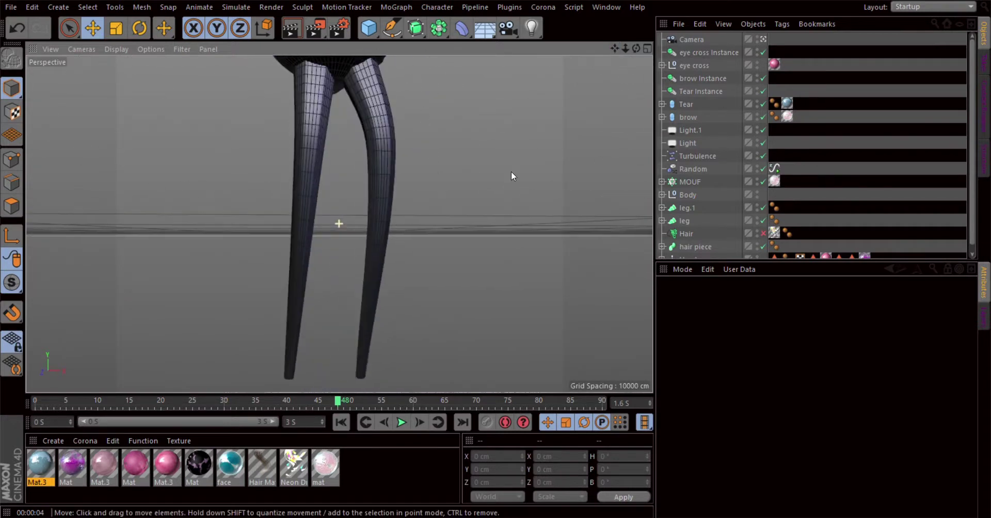
{"action": "left_click", "coordinate": [687, 207]}
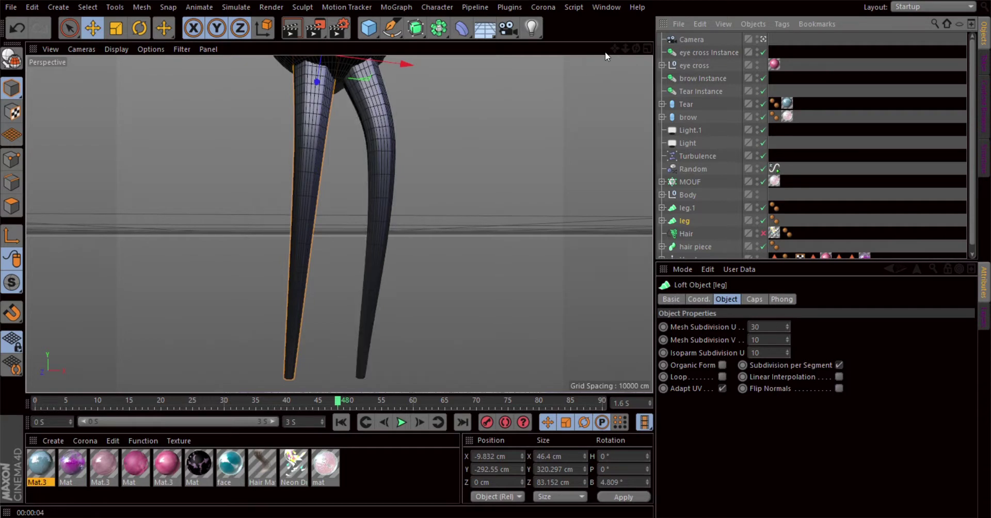
{"action": "left_click_drag", "start_coordinate": [607, 56], "coordinate": [354, 242]}
{"action": "left_click", "coordinate": [686, 103]}
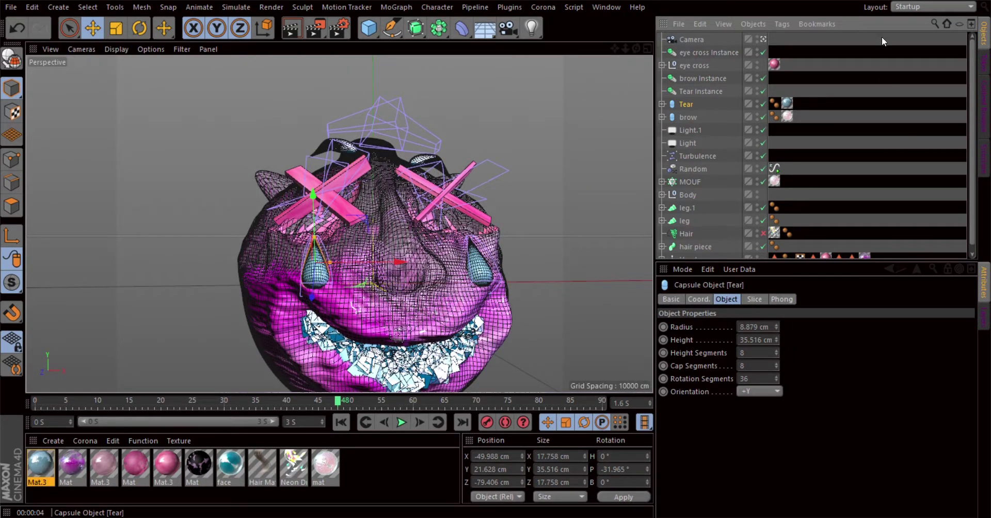
- Add a PSR Constraint tag to Tear with Head as its target
{"action": "left_click", "coordinate": [690, 300]}
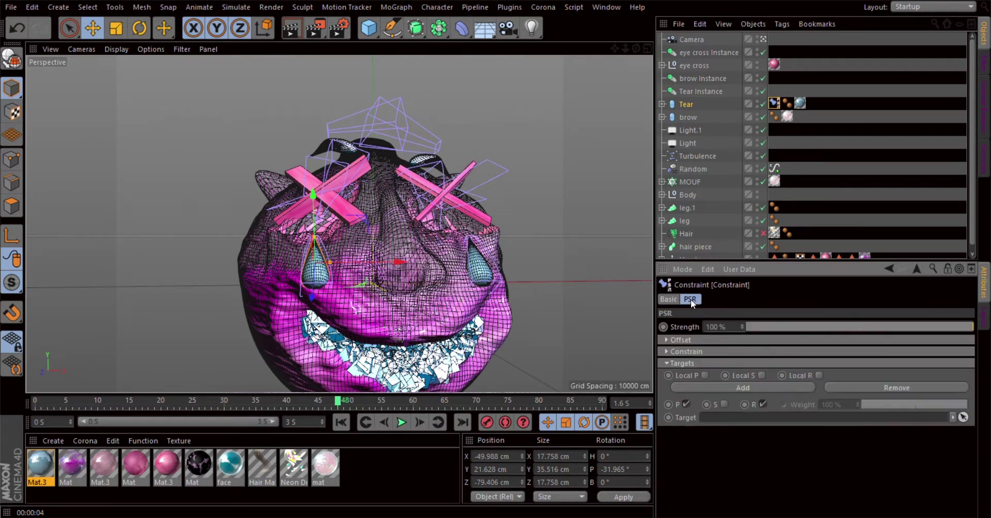
{"action": "left_click", "coordinate": [963, 417]}
{"action": "scroll", "coordinate": [696, 252], "scroll_direction": "down", "scroll_amount": 1}
{"action": "left_click", "coordinate": [691, 252]}
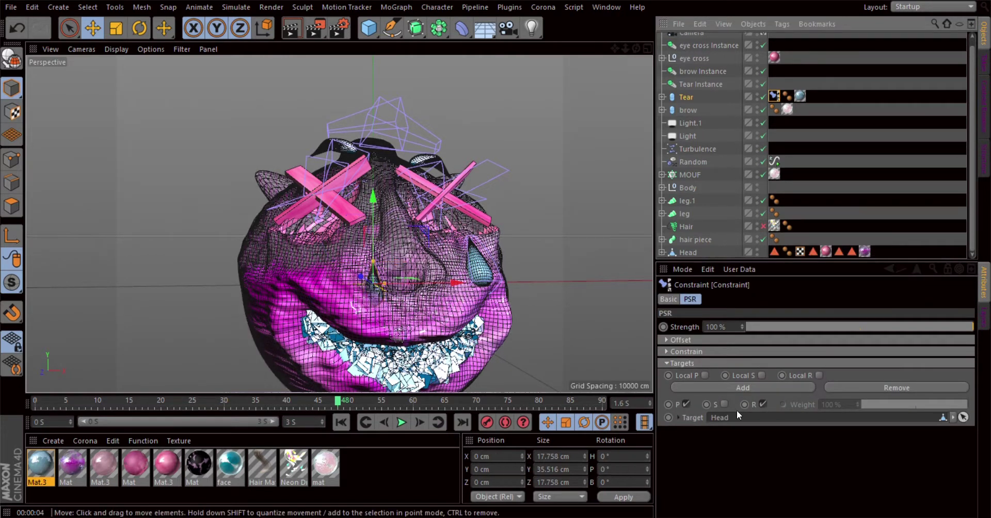
{"action": "left_click", "coordinate": [681, 340]}
- Adjust the constraint's position and rotation offsets to place the tear under the left eye
{"action": "left_click_drag", "start_coordinate": [367, 253], "coordinate": [516, 258]}
{"action": "left_click_drag", "start_coordinate": [731, 377], "coordinate": [732, 381]}
{"action": "left_click_drag", "start_coordinate": [362, 232], "coordinate": [423, 232], "text": "alt"}
{"action": "left_click_drag", "start_coordinate": [341, 206], "coordinate": [331, 268]}
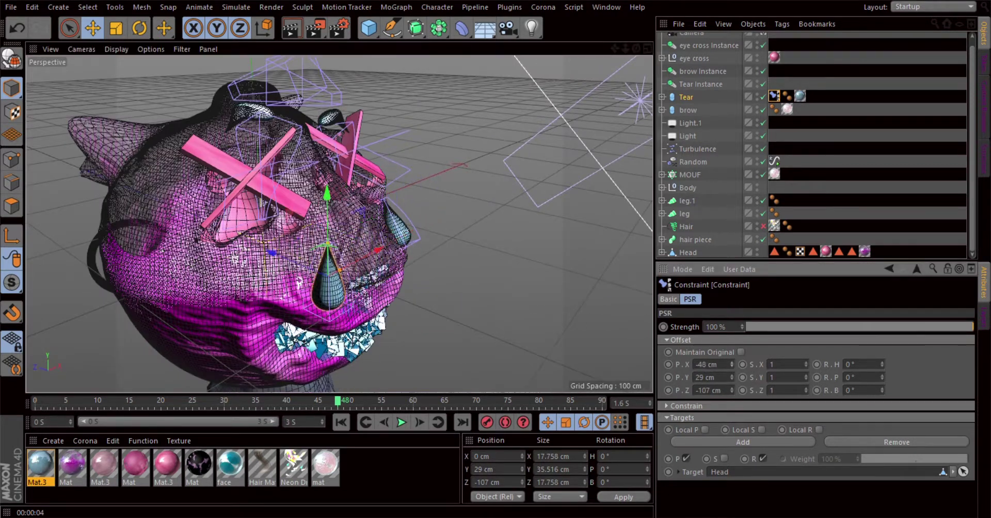
{"action": "key", "text": "F5"}
{"action": "left_click_drag", "start_coordinate": [731, 390], "coordinate": [732, 385]}
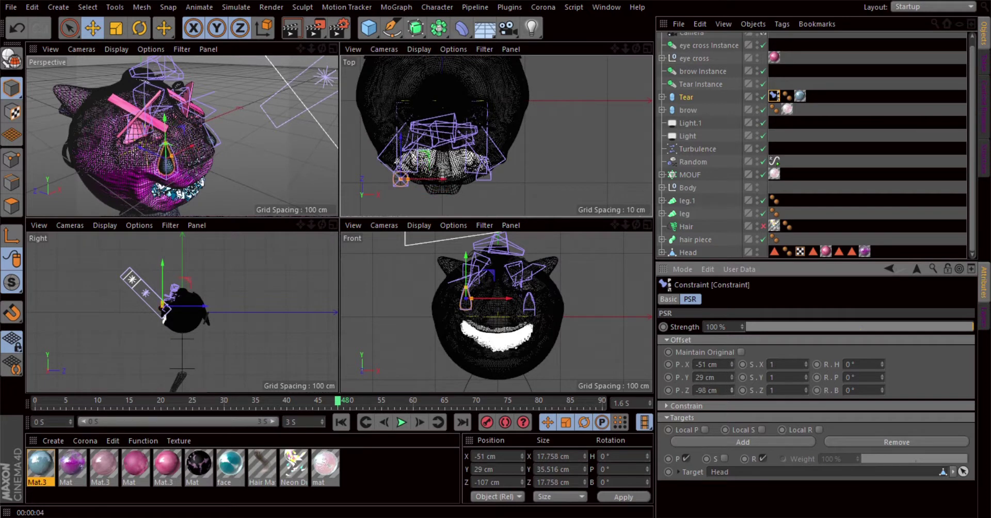
{"action": "key", "text": "ctrl+z"}
{"action": "left_click_drag", "start_coordinate": [884, 380], "coordinate": [330, 399]}
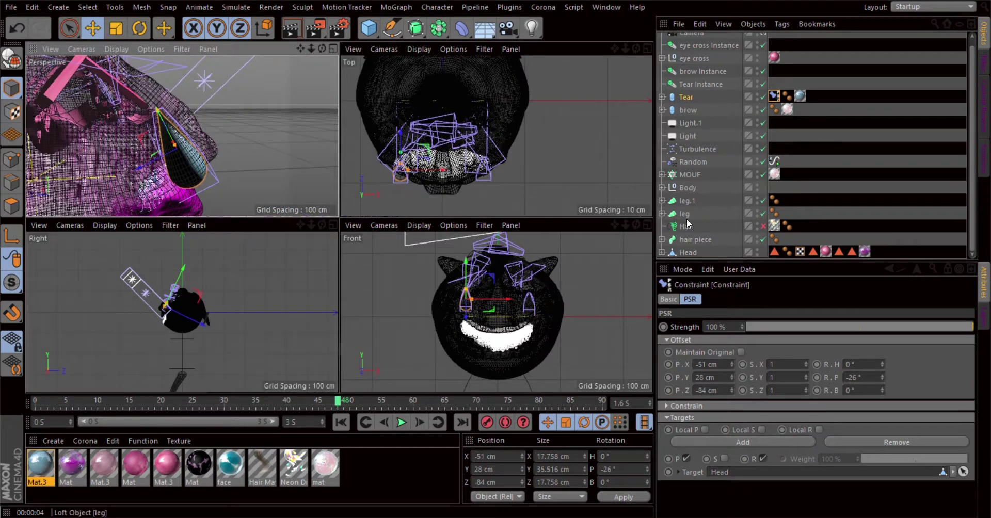
{"action": "key", "text": "ctrl+z"}
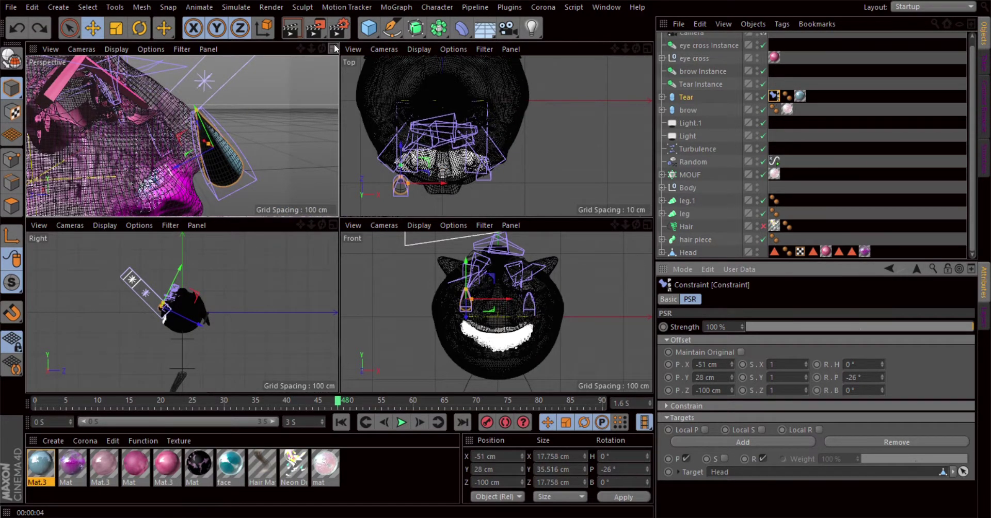
- Copy the constraint tag onto Tear Instance, offset to P.X 39 cm for the other eye
{"action": "left_click_drag", "start_coordinate": [773, 95], "coordinate": [774, 83]}
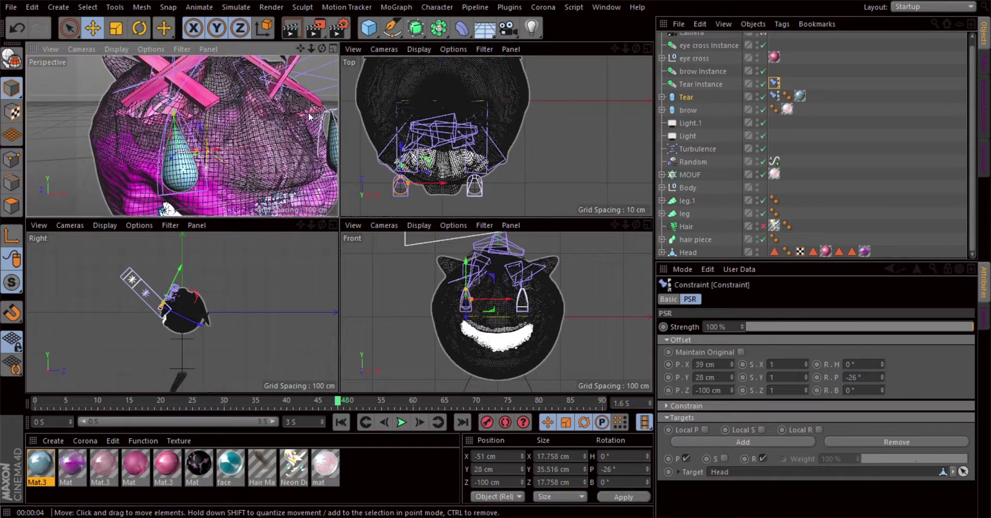
{"action": "key", "text": "F1"}
{"action": "mouse_move", "coordinate": [447, 166]}
{"action": "left_mouse_down", "text": "alt"}
{"action": "mouse_move", "coordinate": [522, 135]}
{"action": "mouse_move", "coordinate": [320, 123]}
{"action": "left_mouse_up", "text": "alt"}
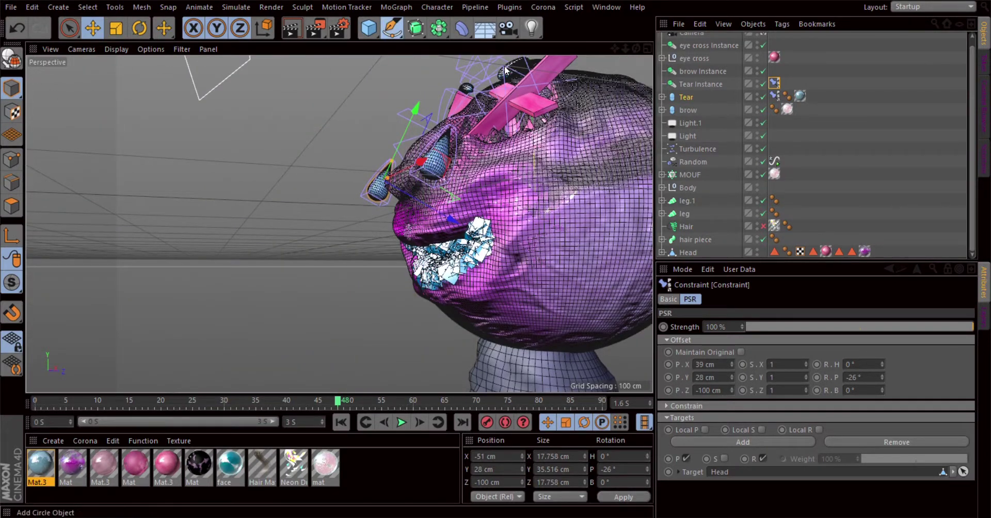
- Frame the whole scene and delete the arc spline
{"action": "mouse_move", "coordinate": [308, 125]}
{"action": "left_mouse_down", "text": "alt"}
{"action": "mouse_move", "coordinate": [445, 219]}
{"action": "mouse_move", "coordinate": [599, 51]}
{"action": "left_mouse_up", "text": "alt"}
{"action": "scroll", "coordinate": [600, 50], "scroll_direction": "down", "scroll_amount": 3}
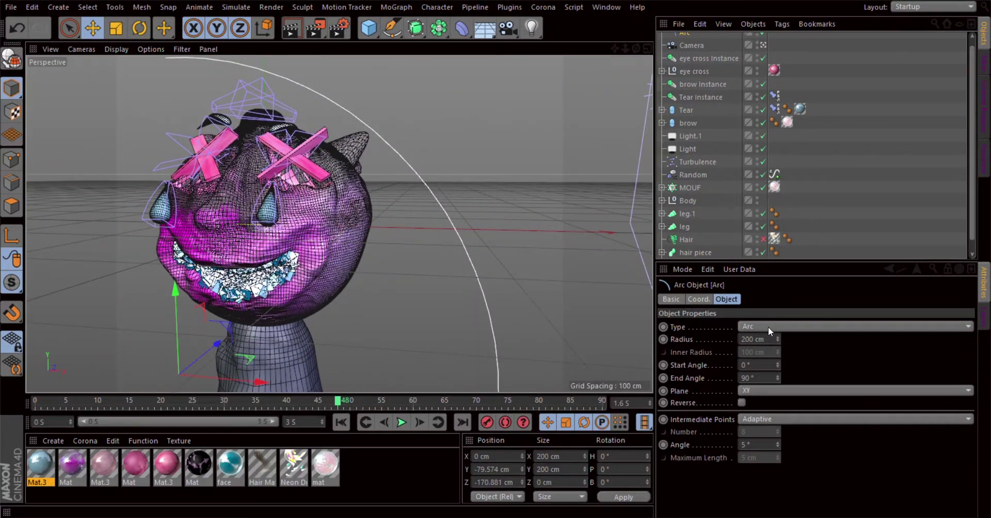
{"action": "key", "text": "h"}
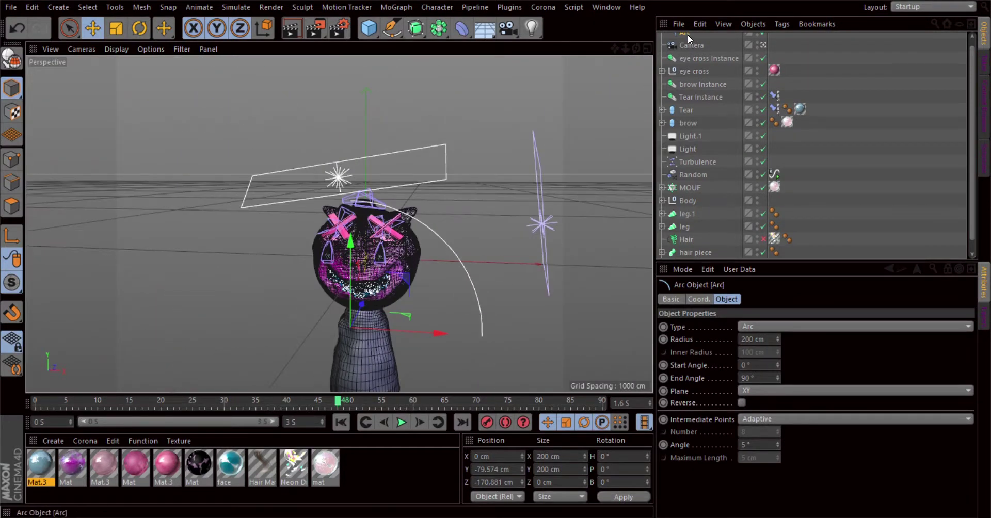
{"action": "scroll", "coordinate": [688, 39], "scroll_direction": "up", "scroll_amount": 1}
{"action": "key", "text": "Delete"}
- Add a cube to the right of the head and rotate it into a thin box
{"action": "left_click", "coordinate": [369, 28]}
{"action": "mouse_move", "coordinate": [457, 80]}
{"action": "left_mouse_down"}
{"action": "mouse_move", "coordinate": [612, 109]}
{"action": "mouse_move", "coordinate": [518, 330]}
{"action": "mouse_move", "coordinate": [434, 338]}
{"action": "mouse_move", "coordinate": [553, 130]}
{"action": "mouse_move", "coordinate": [267, 113]}
{"action": "mouse_move", "coordinate": [268, 122]}
{"action": "mouse_move", "coordinate": [331, 115]}
{"action": "left_mouse_up"}
{"action": "left_click", "coordinate": [138, 29]}
{"action": "scroll", "coordinate": [338, 223], "scroll_direction": "up", "scroll_amount": 3}
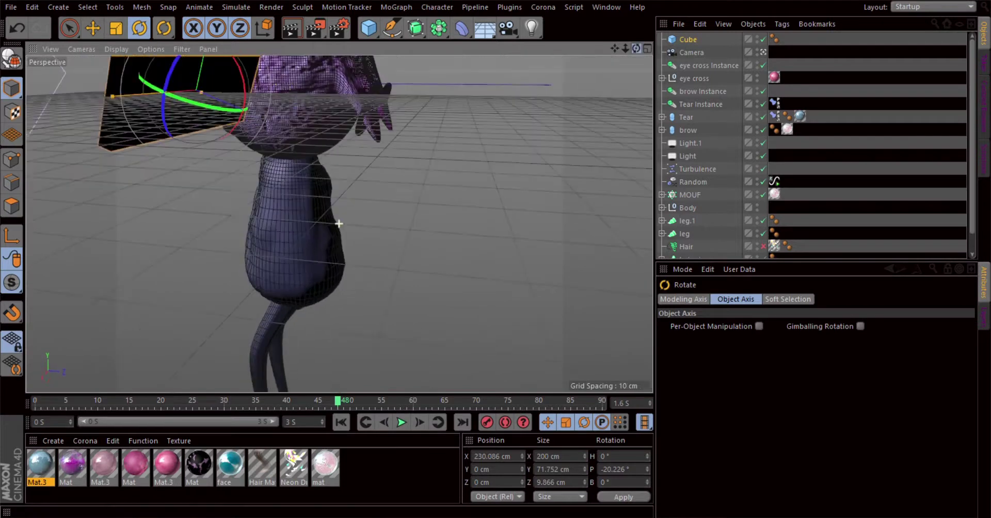
{"action": "scroll", "coordinate": [339, 224], "scroll_direction": "down", "scroll_amount": 3}
- Duplicate the box twice, position the copies, and select all three boxes
{"action": "key", "text": "ctrl+c"}
{"action": "key", "text": "ctrl+v"}
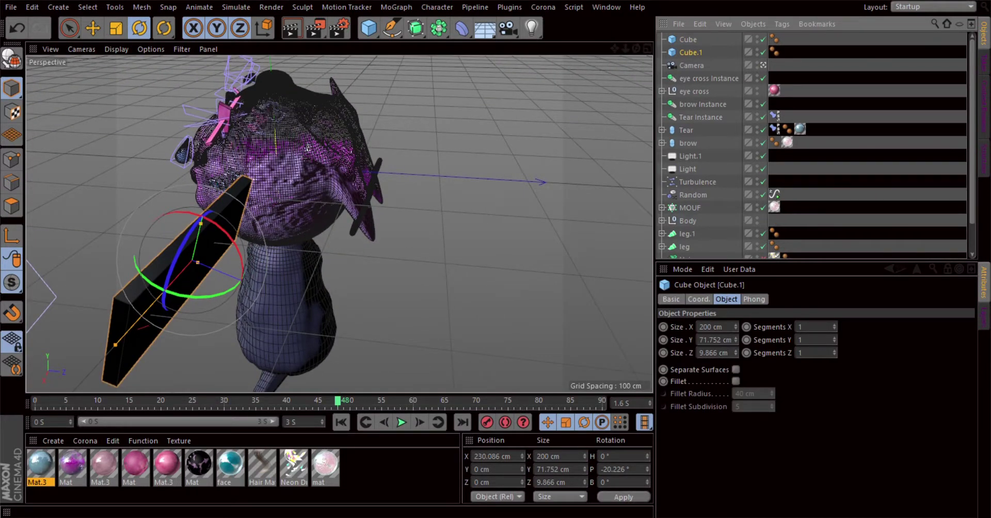
{"action": "key", "text": "e"}
{"action": "mouse_move", "coordinate": [226, 278]}
{"action": "left_mouse_down"}
{"action": "mouse_move", "coordinate": [238, 282]}
{"action": "mouse_move", "coordinate": [213, 243]}
{"action": "mouse_move", "coordinate": [279, 277]}
{"action": "left_mouse_up"}
{"action": "key", "text": "ctrl+c"}
{"action": "key", "text": "ctrl+v"}
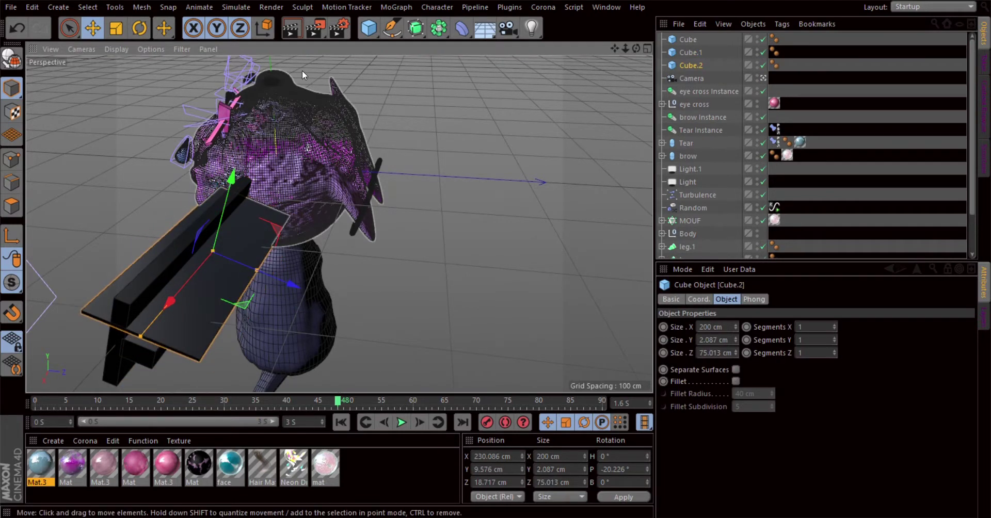
{"action": "left_click_drag", "start_coordinate": [301, 74], "coordinate": [243, 138], "text": "alt"}
{"action": "left_click", "coordinate": [694, 41], "text": "shift"}
- Group the three boxes under a null named HOLE
{"action": "key", "text": "alt+g"}
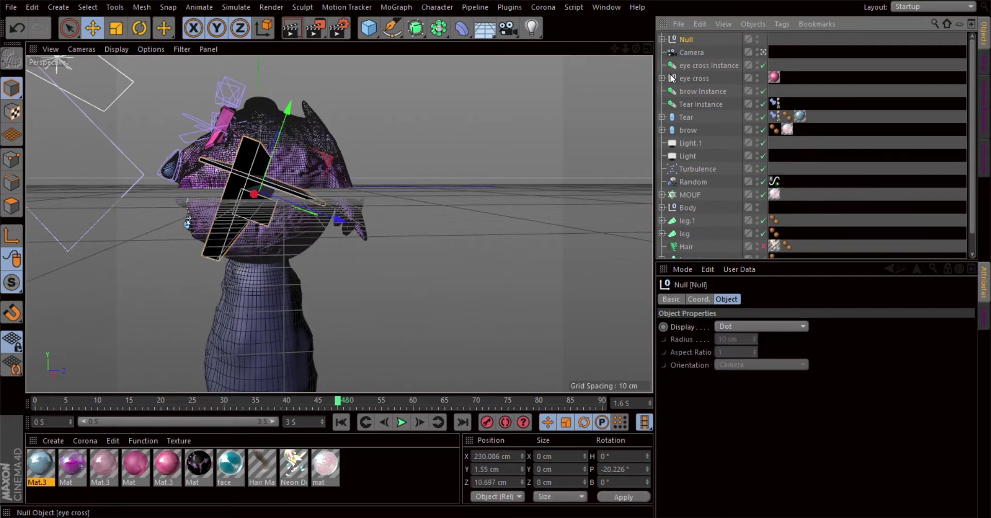
{"action": "double_click", "coordinate": [688, 40]}
{"action": "type", "text": "HOLE"}
{"action": "key", "text": "Return"}
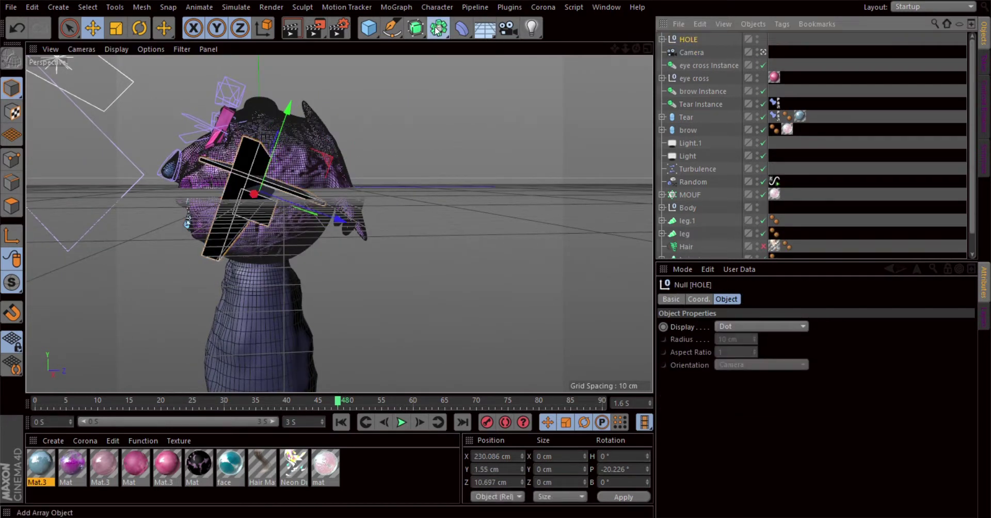
- Put Head in the Boole with HOLE to test the cut, then undo the trial changes
{"action": "scroll", "coordinate": [700, 117], "scroll_direction": "down", "scroll_amount": 1}
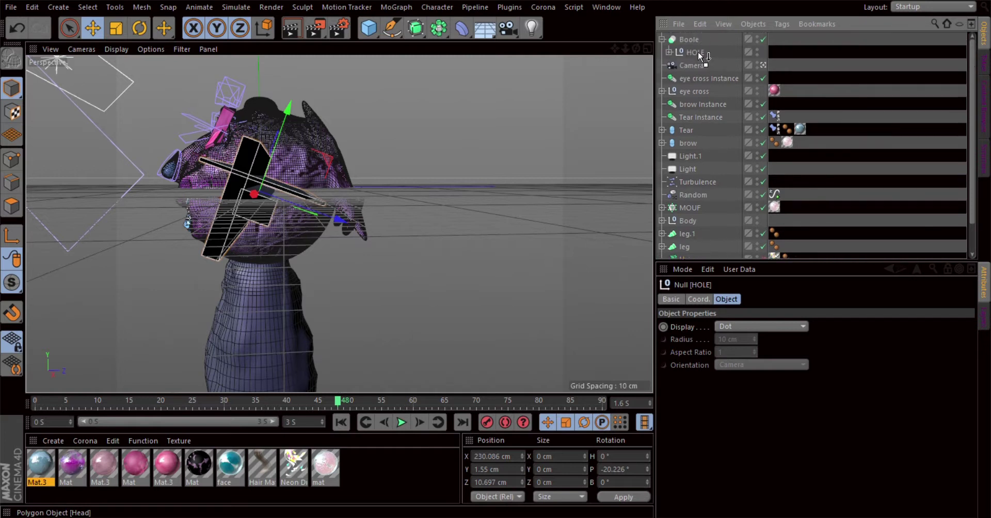
{"action": "left_click_drag", "start_coordinate": [690, 255], "coordinate": [689, 40]}
{"action": "left_click", "coordinate": [695, 65]}
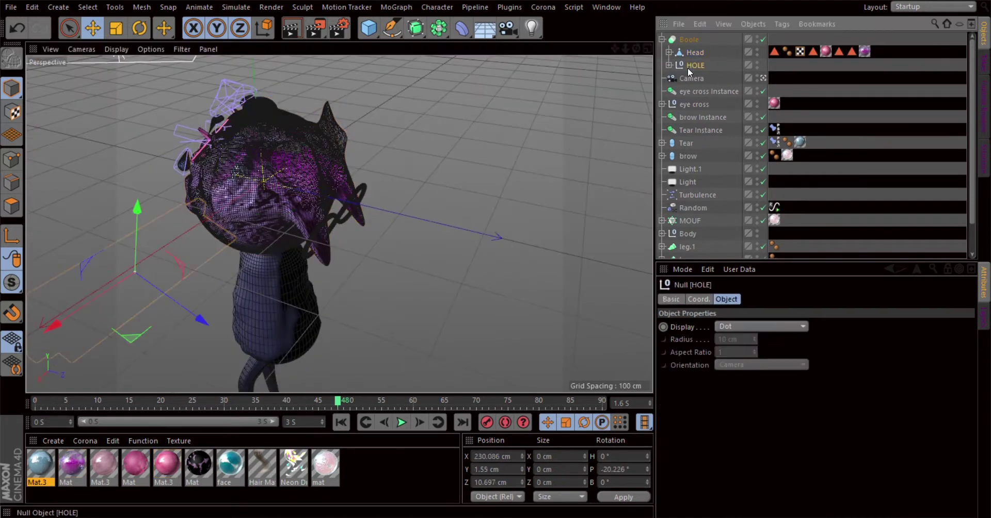
{"action": "left_click_drag", "start_coordinate": [309, 206], "coordinate": [192, 237], "text": "alt"}
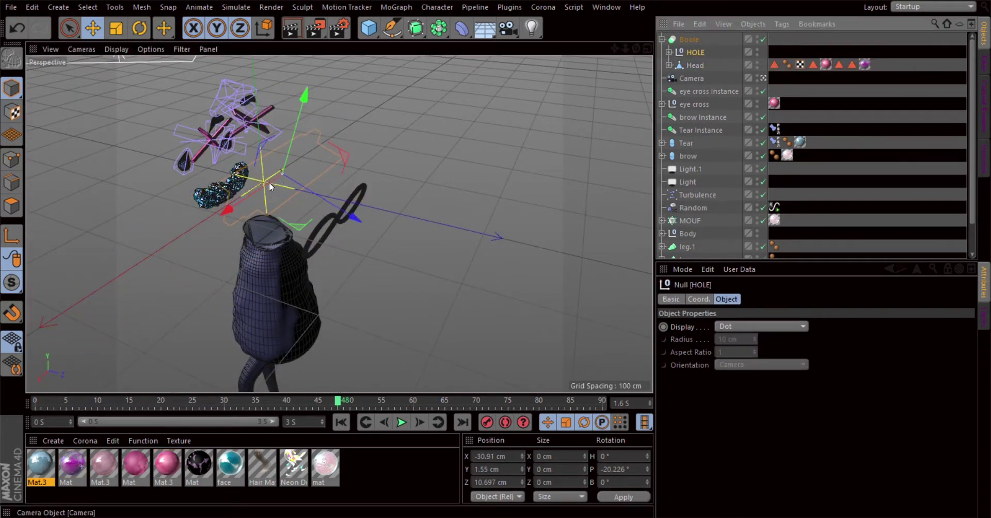
{"action": "left_click", "coordinate": [252, 206]}
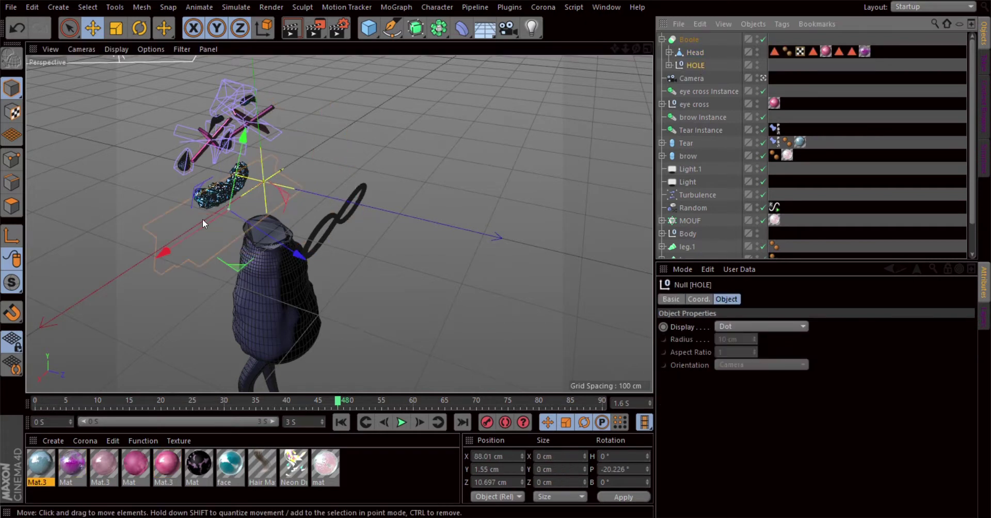
{"action": "left_click_drag", "start_coordinate": [202, 219], "coordinate": [104, 293]}
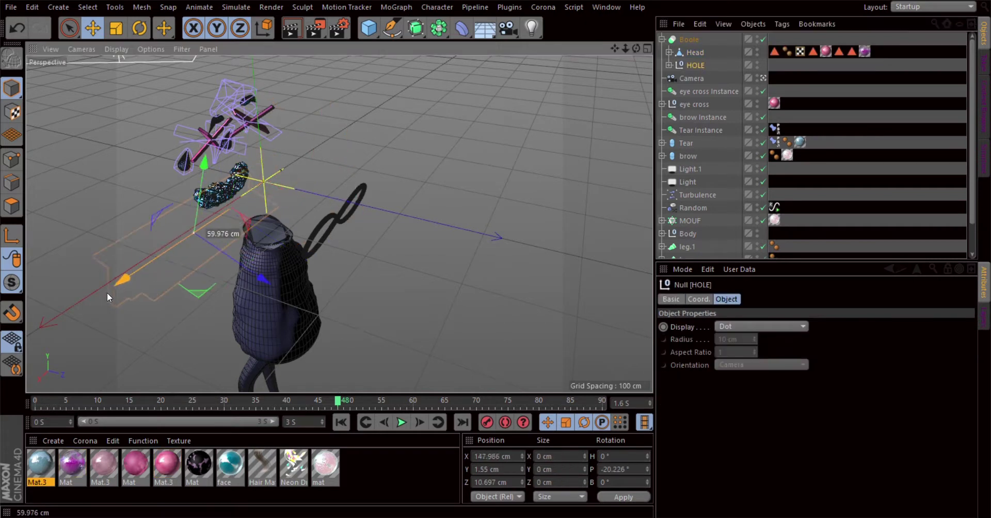
{"action": "left_click", "coordinate": [694, 52]}
{"action": "key", "text": "alt+g"}
{"action": "left_click", "coordinate": [691, 65]}
{"action": "key", "text": "ctrl+z"}
{"action": "key", "text": "ctrl+z"}
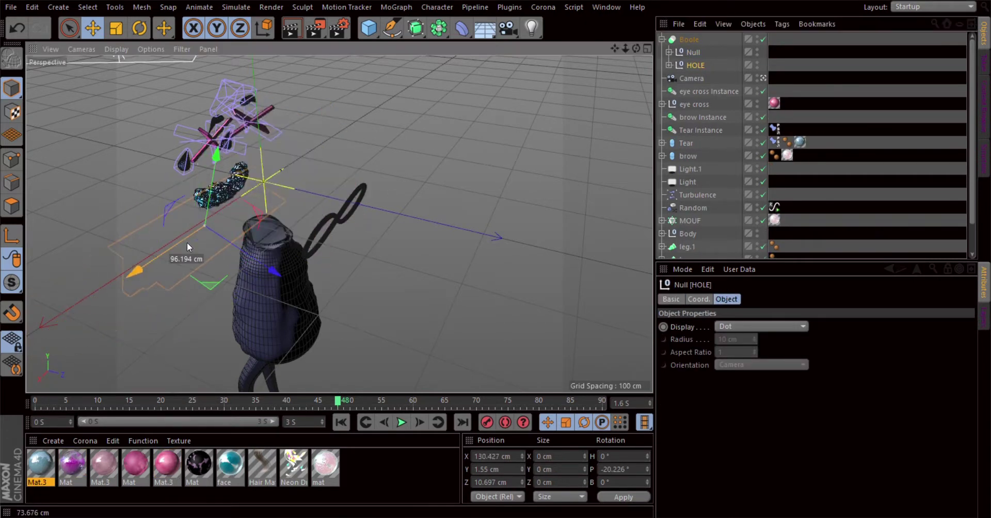
{"action": "key", "text": "ctrl+y"}
{"action": "key", "text": "ctrl+z"}
{"action": "key", "text": "ctrl+z"}
- Remove the Boole, keeping HOLE and Head, and move HOLE right away from the head
{"action": "left_click", "coordinate": [686, 39]}
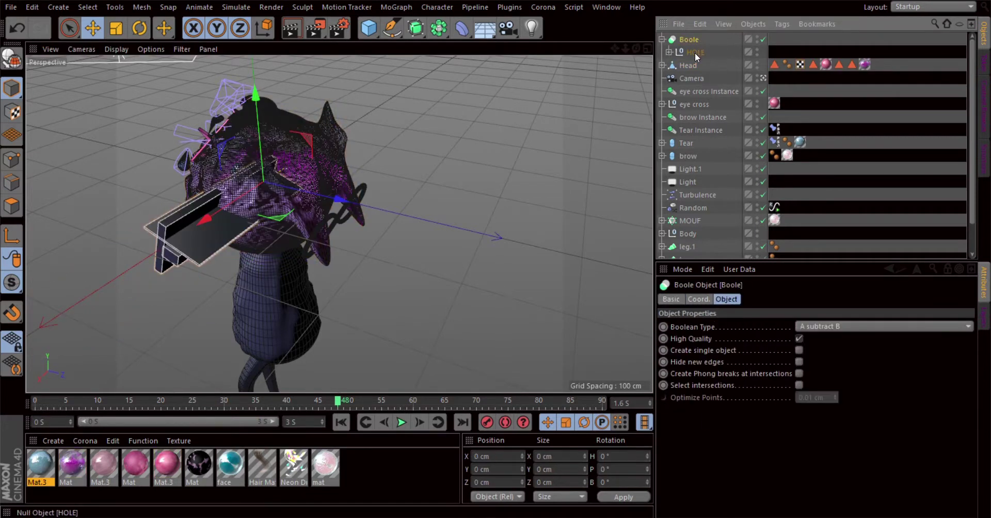
{"action": "key", "text": "shift+g"}
{"action": "mouse_move", "coordinate": [388, 109]}
{"action": "left_mouse_down", "text": "alt"}
{"action": "mouse_move", "coordinate": [419, 213]}
{"action": "mouse_move", "coordinate": [557, 205]}
{"action": "mouse_move", "coordinate": [251, 234]}
{"action": "mouse_move", "coordinate": [378, 280]}
{"action": "mouse_move", "coordinate": [310, 232]}
{"action": "left_mouse_up", "text": "alt"}
{"action": "scroll", "coordinate": [250, 234], "scroll_direction": "up", "scroll_amount": 3}
- Paint-select a band of Head polygons across the lower face below the mouth
{"action": "left_click", "coordinate": [207, 232]}
{"action": "key", "text": "9"}
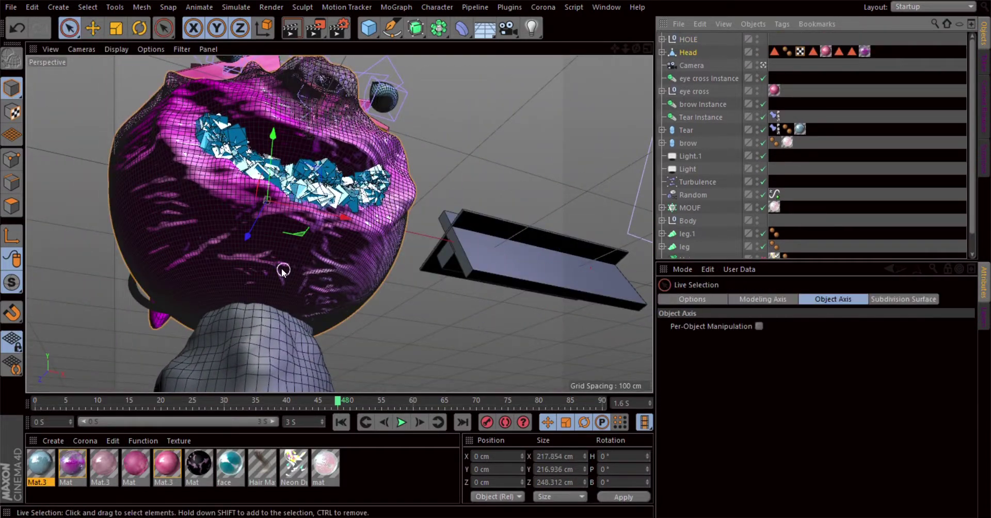
{"action": "left_click", "coordinate": [11, 205]}
{"action": "mouse_move", "coordinate": [298, 253]}
{"action": "left_mouse_down"}
{"action": "mouse_move", "coordinate": [302, 268]}
{"action": "mouse_move", "coordinate": [305, 259]}
{"action": "left_mouse_up"}
{"action": "key", "text": "ctrl+z"}
{"action": "left_click_drag", "start_coordinate": [197, 244], "coordinate": [314, 274]}
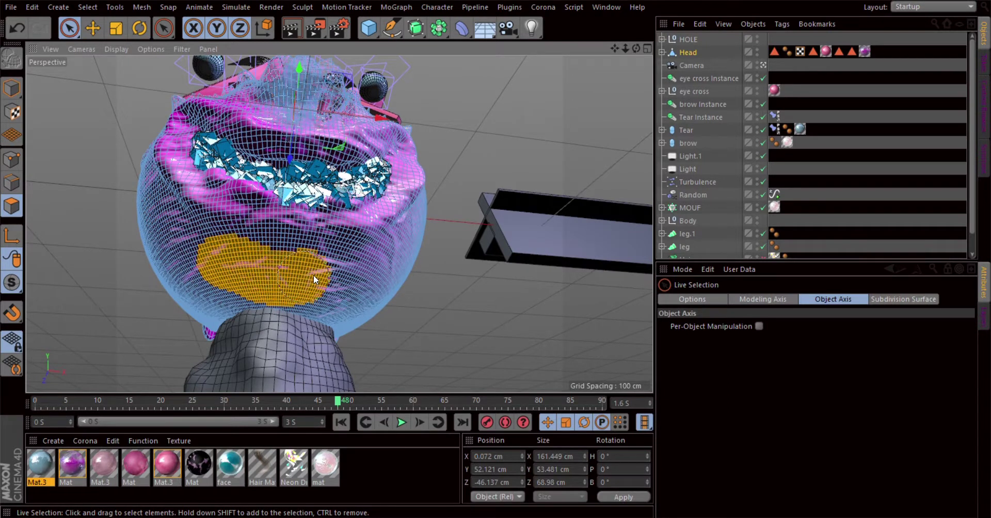
{"action": "key", "text": "ctrl+z"}
{"action": "left_click_drag", "start_coordinate": [256, 261], "coordinate": [181, 248]}
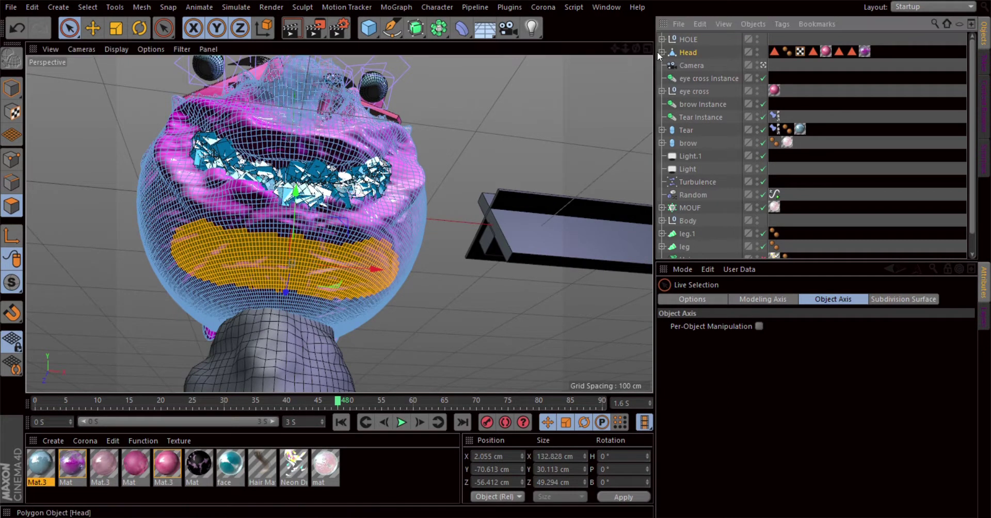
- Name the polygon selection tag goatee and bring up the Content Browser
{"action": "triple_click", "coordinate": [746, 316]}
{"action": "type", "text": "goatee"}
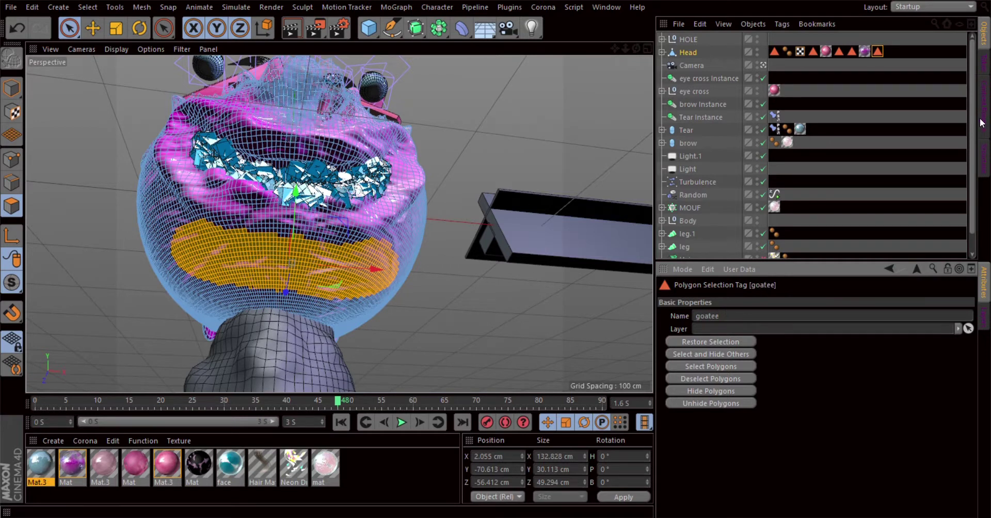
{"action": "left_click", "coordinate": [981, 122]}
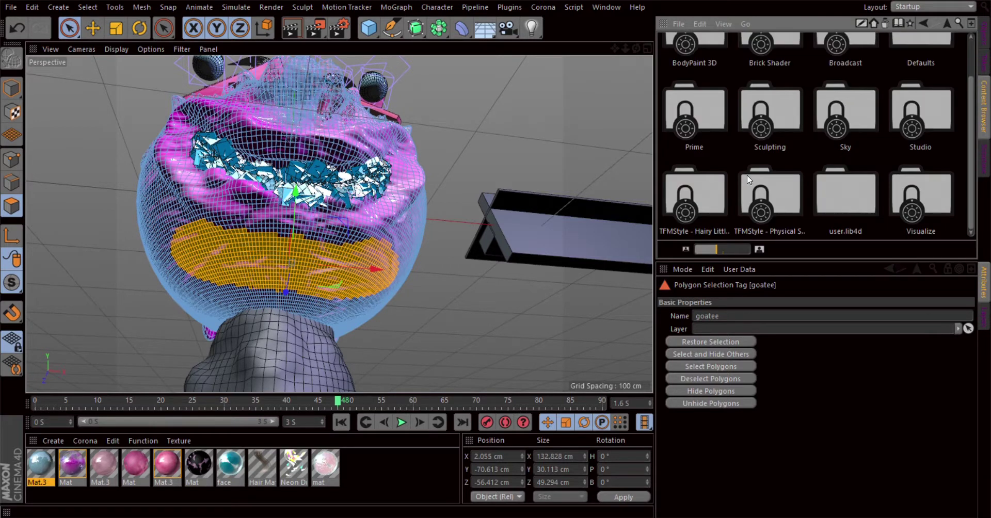
- Open the HLB presets folder and drag the HLB 04 material onto Head
{"action": "double_click", "coordinate": [747, 175]}
{"action": "scroll", "coordinate": [790, 194], "scroll_direction": "down", "scroll_amount": 3}
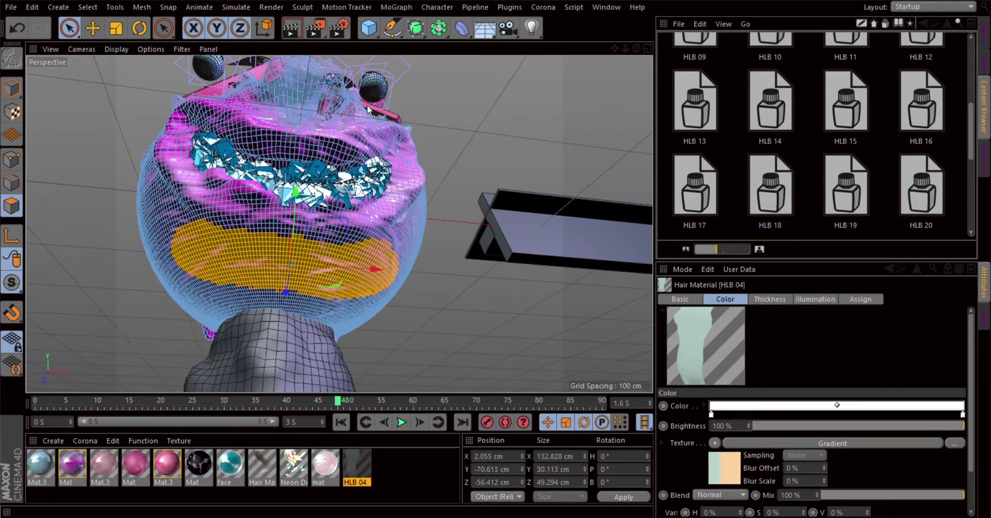
{"action": "left_click_drag", "start_coordinate": [356, 467], "coordinate": [330, 154]}
{"action": "key", "text": "shift+F1"}
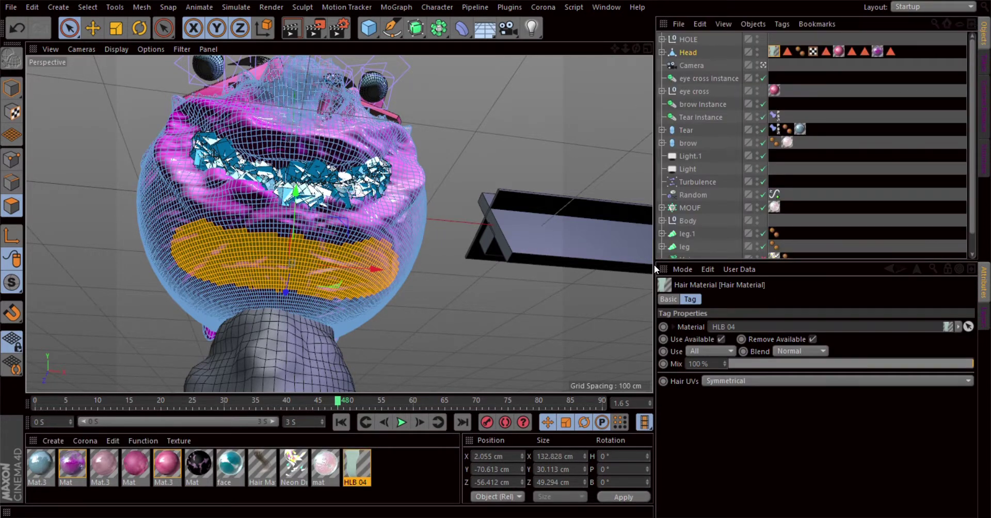
- Remove the material tag and set the hair's editor display to Hair Polygons
{"action": "key", "text": "ctrl+z"}
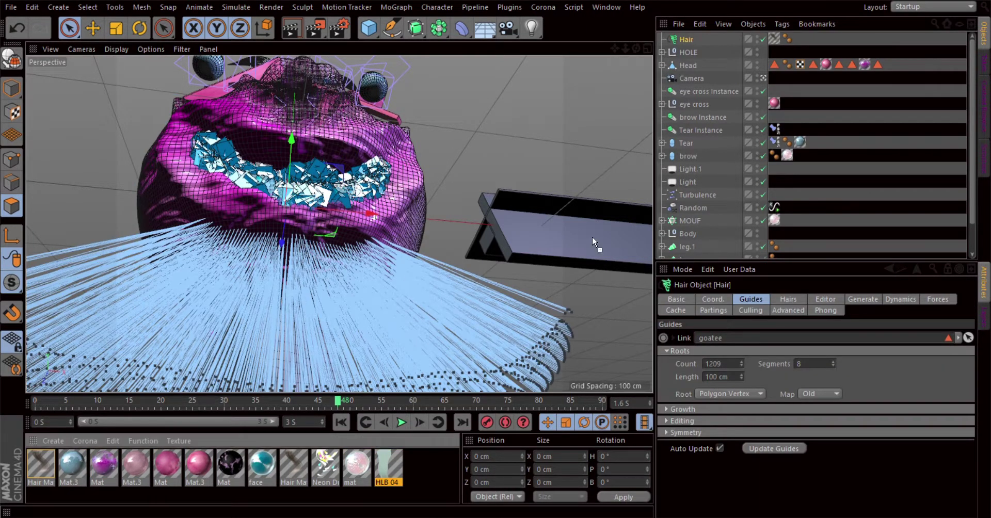
{"action": "left_click", "coordinate": [825, 299]}
{"action": "left_click", "coordinate": [737, 350]}
{"action": "left_click", "coordinate": [749, 404]}
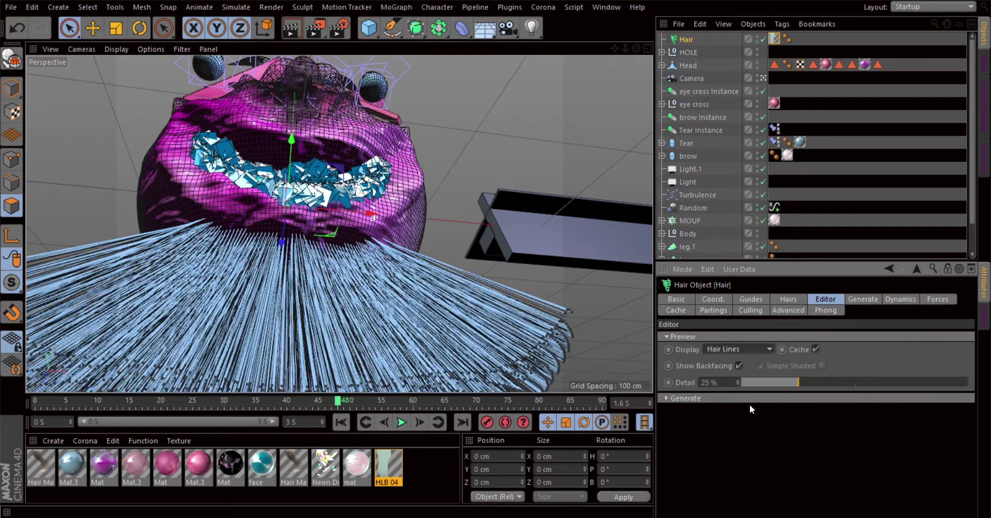
{"action": "left_click_drag", "start_coordinate": [516, 314], "coordinate": [466, 298], "text": "alt"}
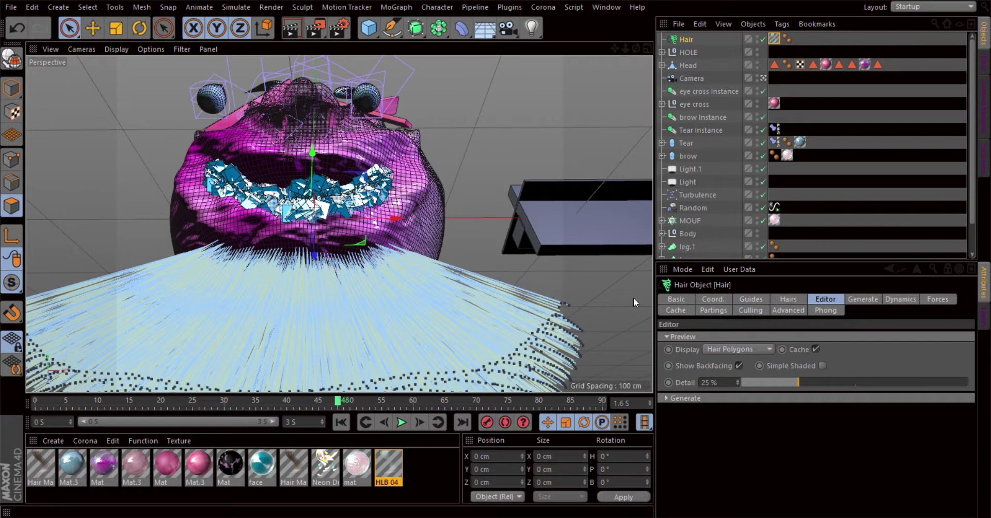
- Rename the hair object goatee and play the animation to watch the strands move
{"action": "double_click", "coordinate": [686, 39]}
{"action": "type", "text": "goatee"}
{"action": "key", "text": "Return"}
{"action": "left_click", "coordinate": [788, 299]}
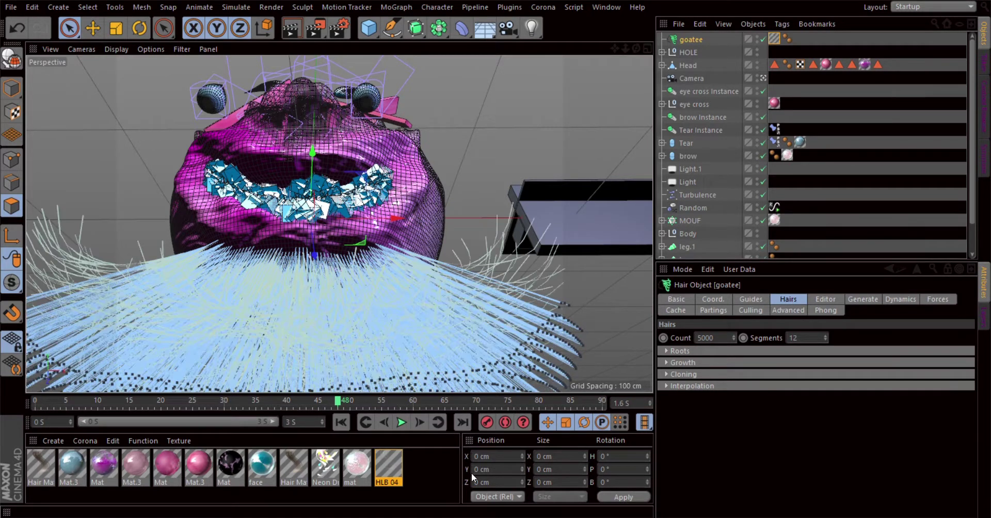
{"action": "key", "text": "F8"}
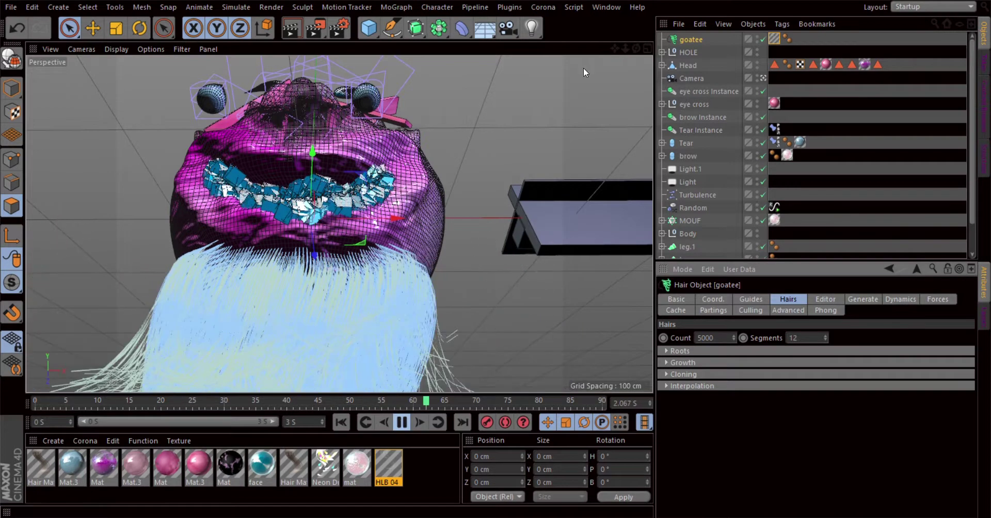
{"action": "left_click_drag", "start_coordinate": [583, 67], "coordinate": [506, 93], "text": "alt"}
- Render the view, then draw an interactive render region around the beard and start playback
{"action": "left_click", "coordinate": [287, 30]}
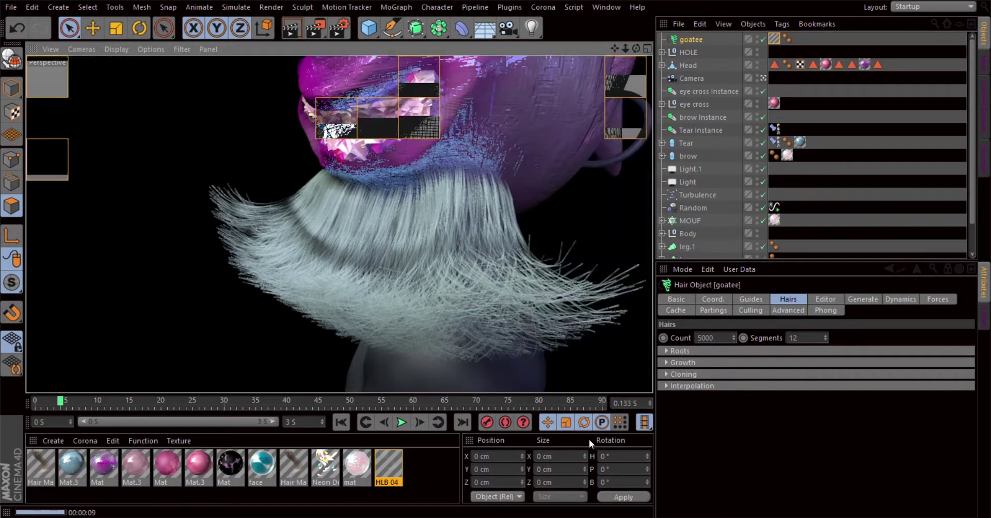
{"action": "left_click", "coordinate": [522, 312]}
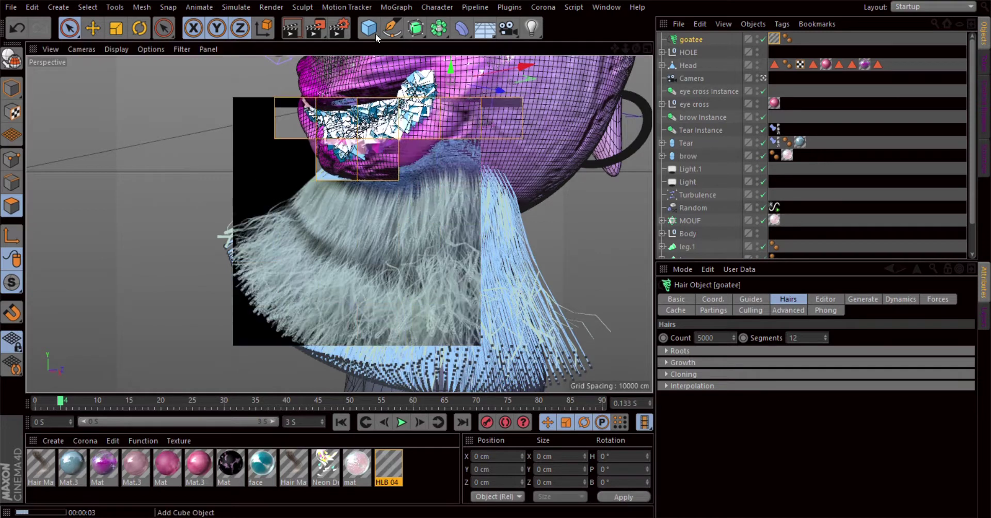
{"action": "mouse_move", "coordinate": [186, 169]}
{"action": "left_mouse_down"}
{"action": "mouse_move", "coordinate": [504, 302]}
{"action": "mouse_move", "coordinate": [545, 337]}
{"action": "left_mouse_up"}
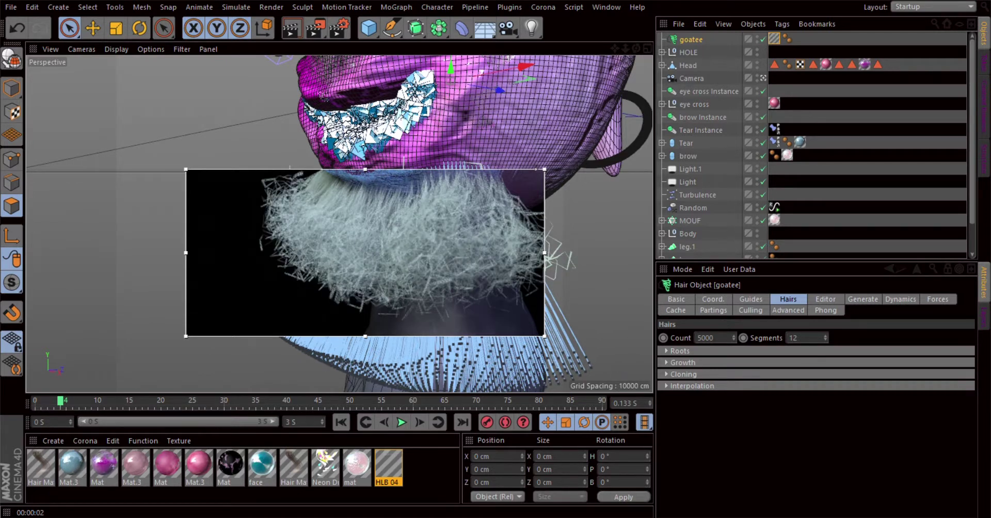
{"action": "left_click", "coordinate": [402, 422]}
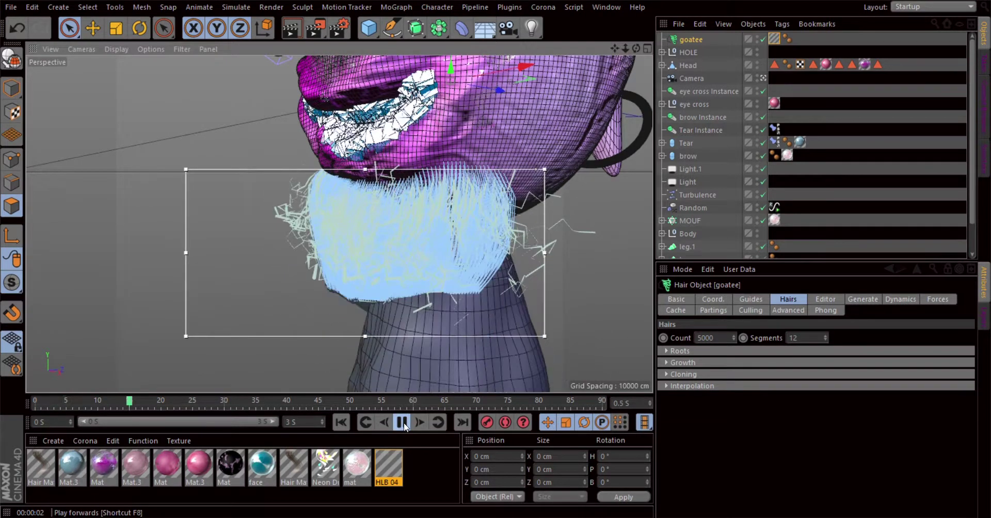
- Play the timeline to frame 42 and undo/redo a beard change while watching the render region
{"action": "left_click", "coordinate": [402, 423]}
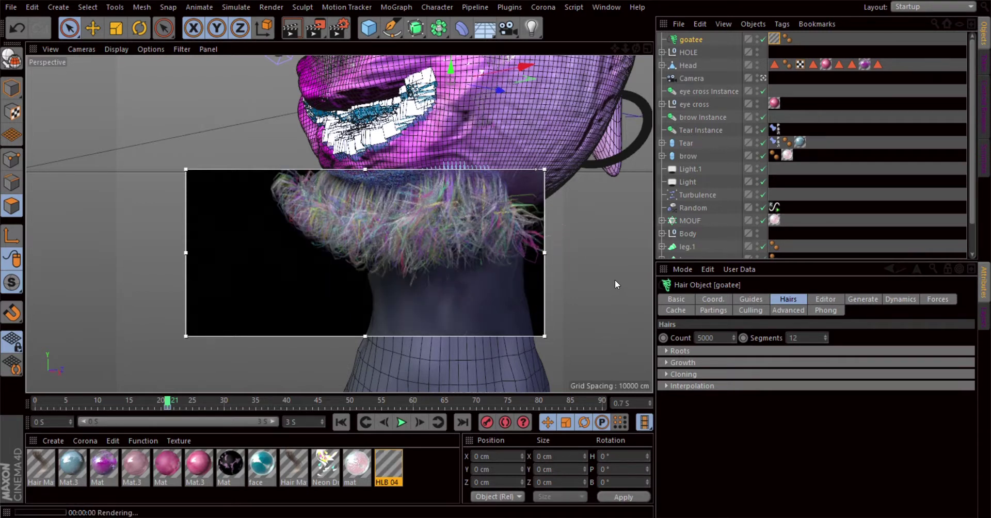
{"action": "left_click", "coordinate": [401, 422]}
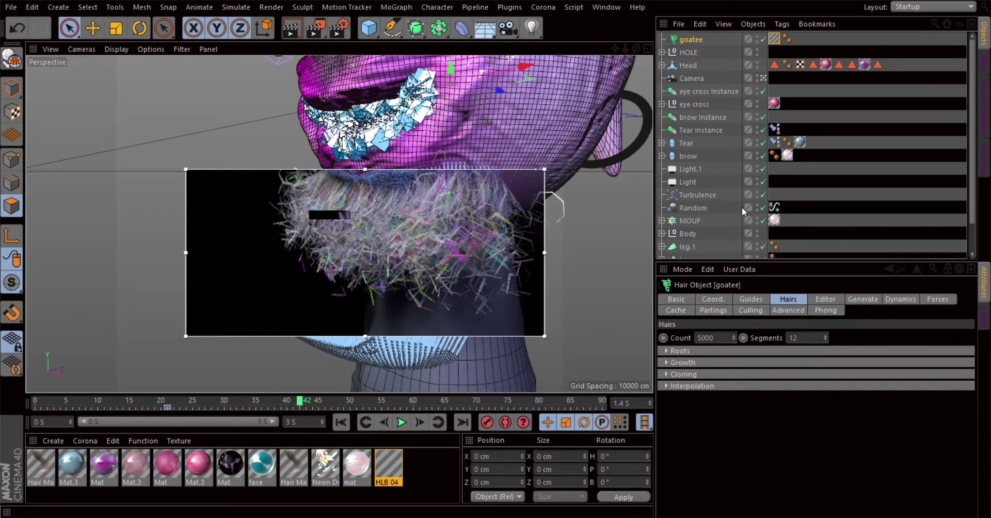
{"action": "key", "text": "ctrl+z"}
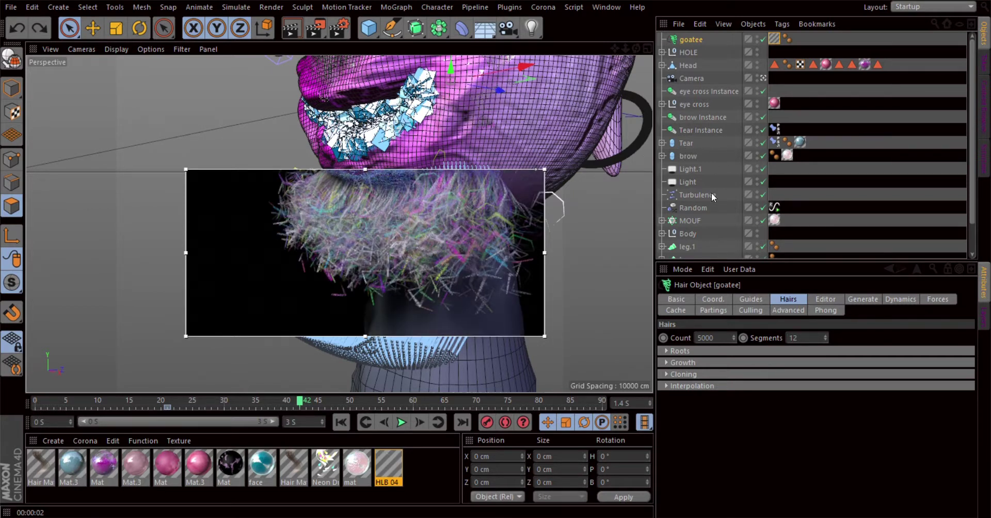
{"action": "key", "text": "ctrl+y"}
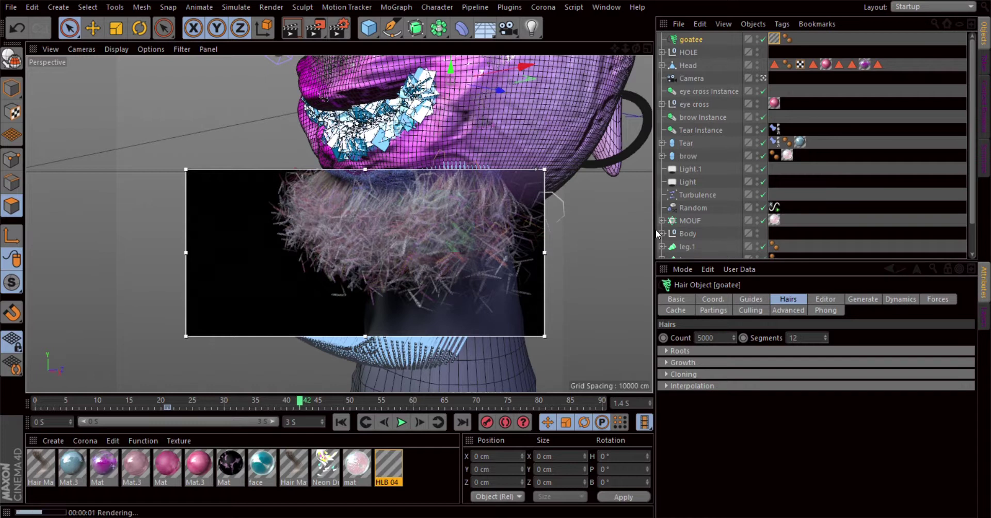
- Delete the HLB 04 hair material, duplicate Neon DreadWire, and select the goatee hair object
{"action": "left_click", "coordinate": [382, 462]}
{"action": "key", "text": "Delete"}
{"action": "left_click", "coordinate": [330, 466]}
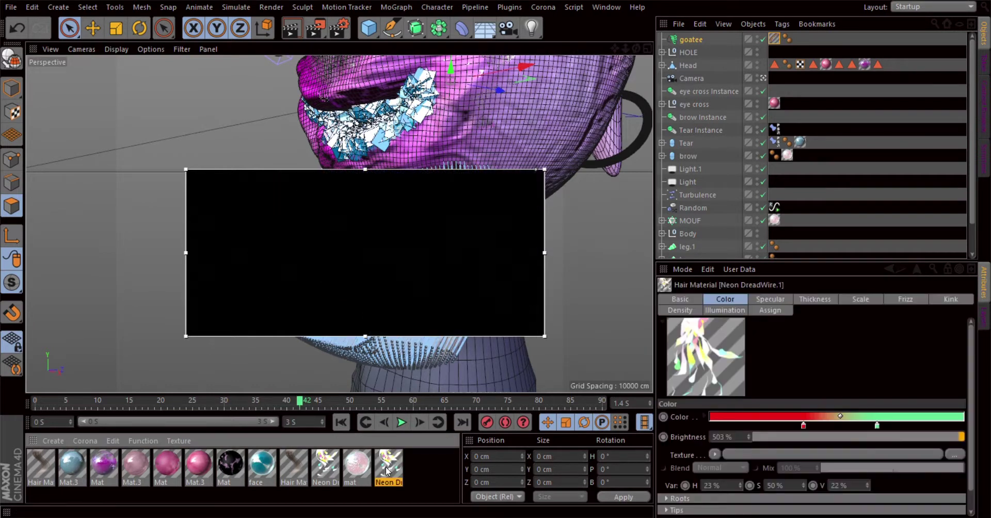
{"action": "key", "text": "ctrl+c"}
{"action": "key", "text": "ctrl+v"}
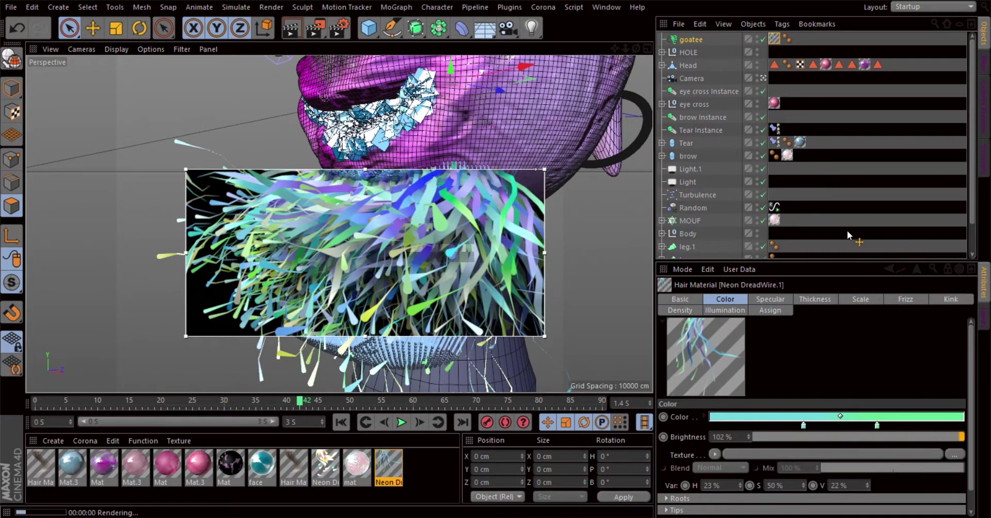
{"action": "left_click", "coordinate": [697, 40]}
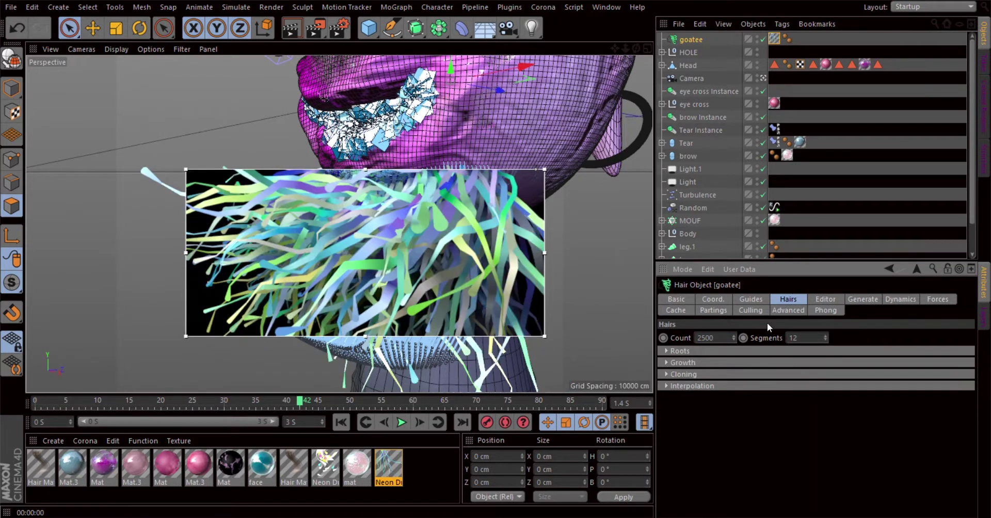
- Set the goatee's hair count to 1000 and play the animation to frame 83.5
{"action": "type", "text": "1000"}
{"action": "key", "text": "Return"}
{"action": "left_click", "coordinate": [750, 299]}
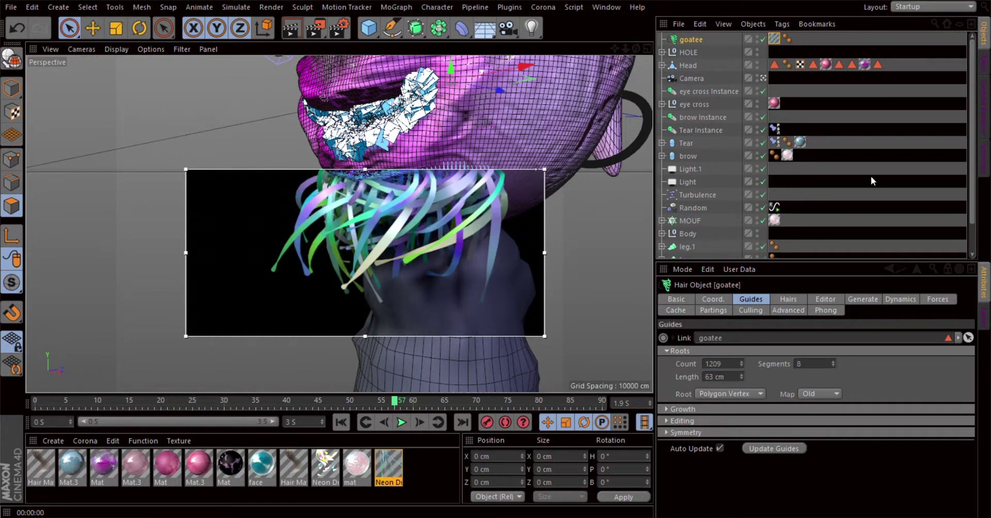
{"action": "left_click", "coordinate": [405, 419]}
{"action": "left_click", "coordinate": [407, 417]}
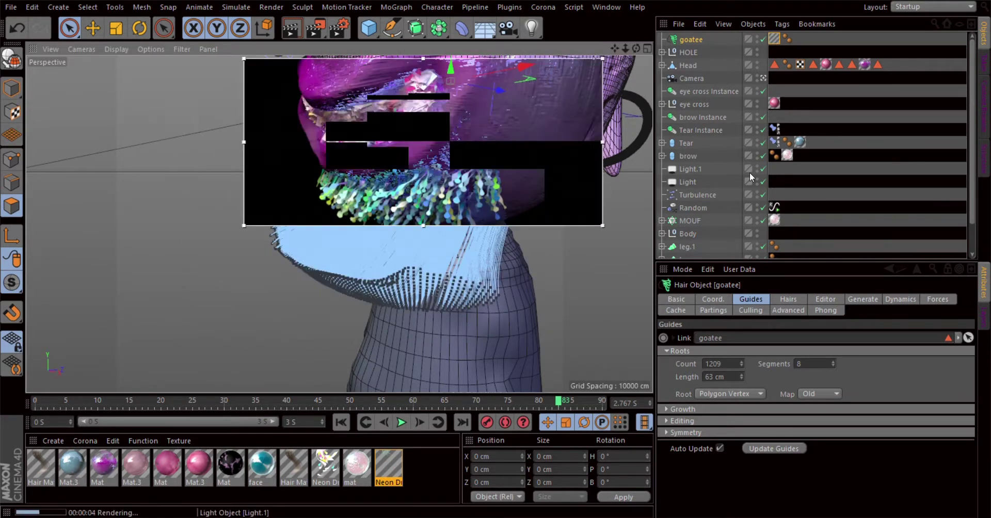
- Expand the goatee's dynamics animation options and close the interactive render region
{"action": "left_click", "coordinate": [899, 299]}
{"action": "left_click", "coordinate": [685, 362]}
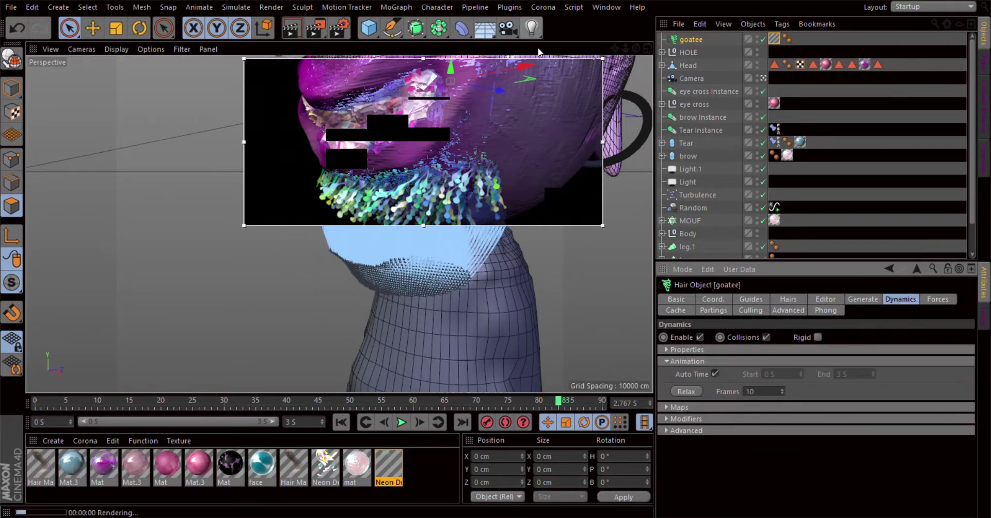
{"action": "left_click_drag", "start_coordinate": [547, 64], "coordinate": [540, 82]}
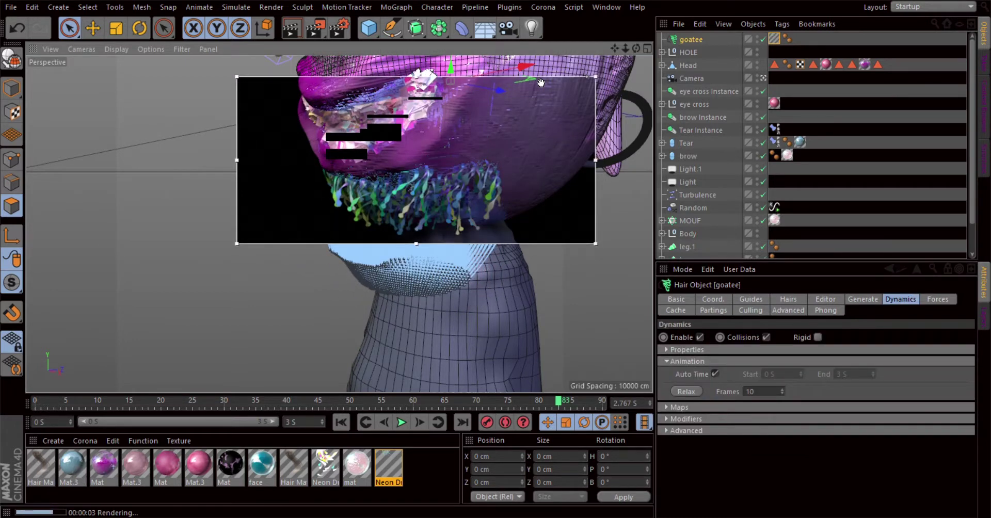
{"action": "key", "text": "alt+r"}
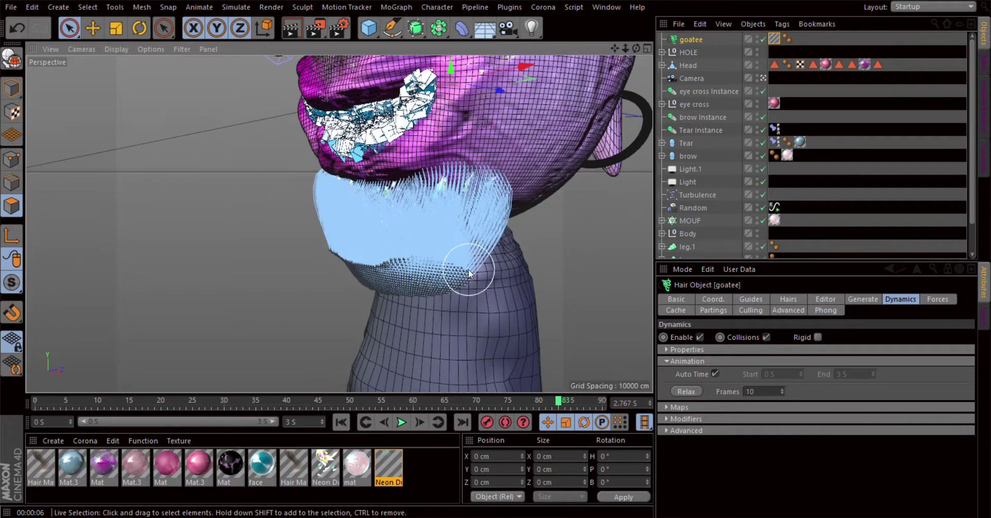
- Select the Head and Body objects and zoom in on the neck and body
{"action": "left_click", "coordinate": [688, 65]}
{"action": "left_click", "coordinate": [454, 309]}
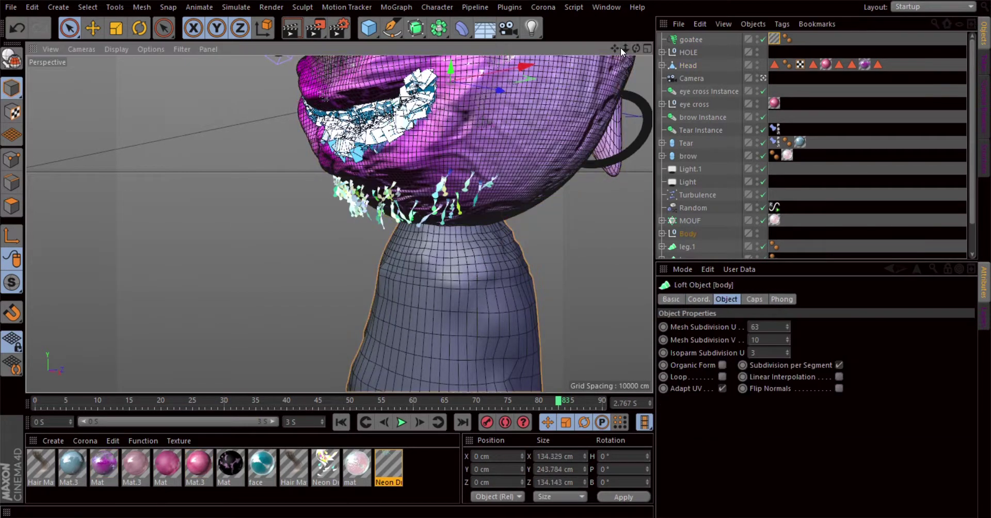
{"action": "left_click_drag", "start_coordinate": [620, 47], "coordinate": [453, 137]}
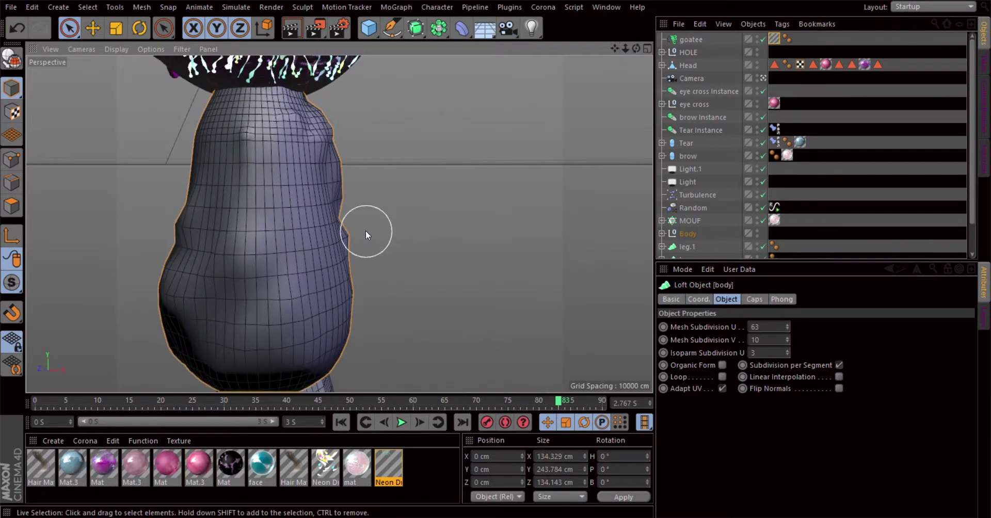
- Flatten the cubes inside the HOLE group into thin plates and rotate them
{"action": "left_click_drag", "start_coordinate": [366, 232], "coordinate": [320, 170], "text": "alt"}
{"action": "left_click", "coordinate": [688, 52]}
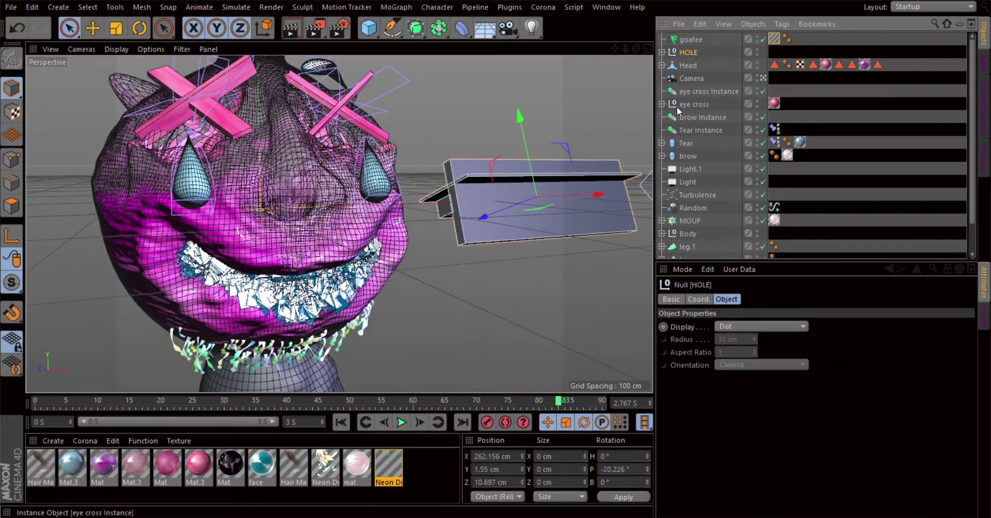
{"action": "key", "text": "t"}
{"action": "left_click", "coordinate": [558, 189]}
{"action": "left_click", "coordinate": [691, 65]}
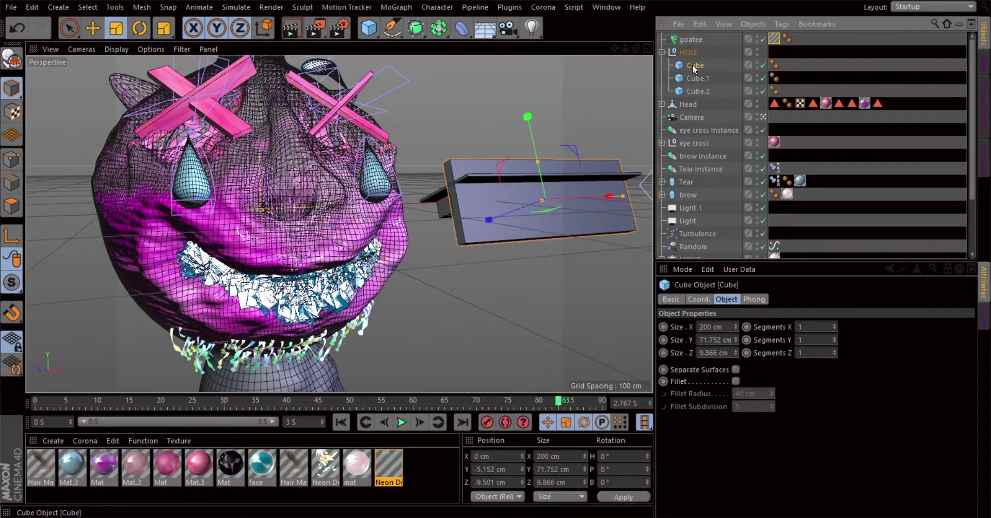
{"action": "mouse_move", "coordinate": [583, 196]}
{"action": "left_mouse_down"}
{"action": "mouse_move", "coordinate": [604, 180]}
{"action": "mouse_move", "coordinate": [488, 135]}
{"action": "mouse_move", "coordinate": [310, 225]}
{"action": "left_mouse_up"}
{"action": "left_click", "coordinate": [558, 178]}
{"action": "left_click", "coordinate": [688, 52]}
{"action": "key", "text": "r"}
- Create a HOLE Instance, then move and rotate it to the left of the head
{"action": "left_click", "coordinate": [688, 52]}
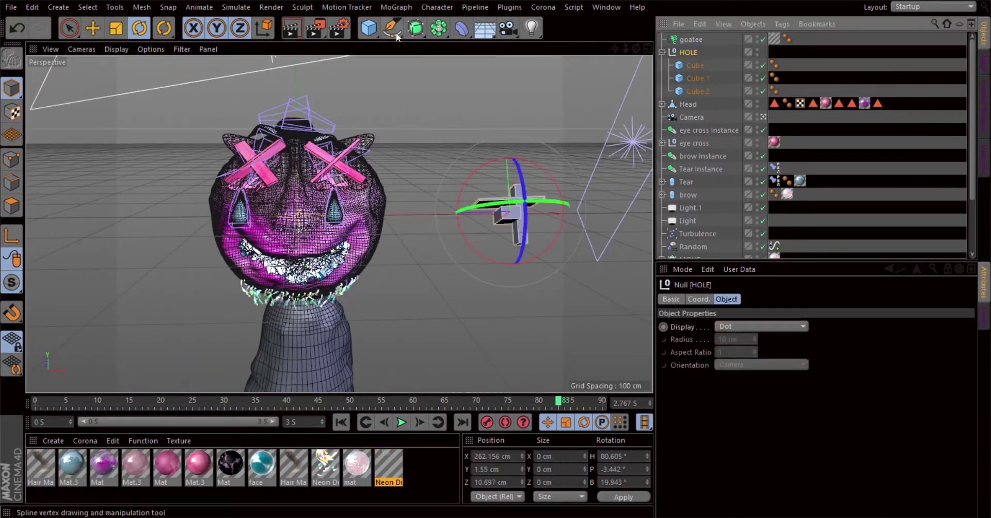
{"action": "left_click", "coordinate": [617, 73]}
{"action": "key", "text": "e"}
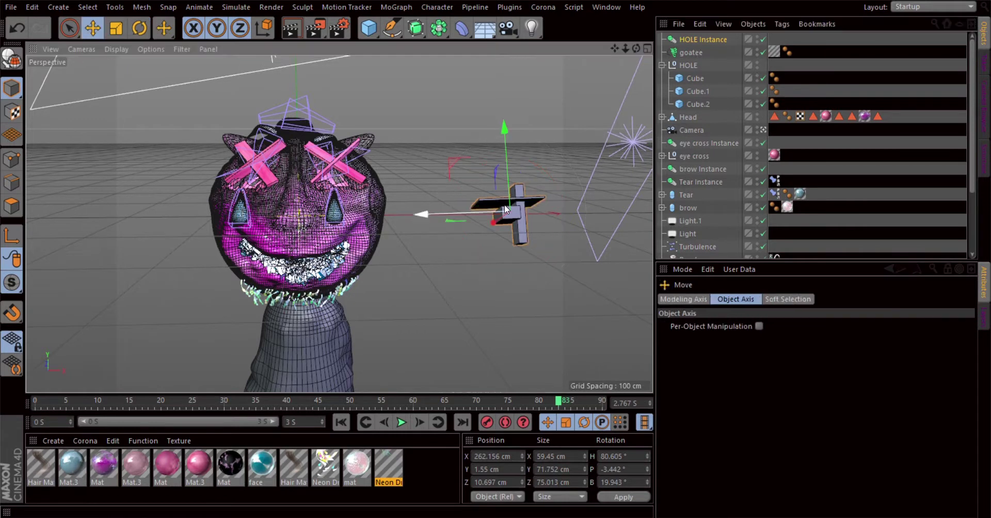
{"action": "mouse_move", "coordinate": [504, 204]}
{"action": "left_mouse_down"}
{"action": "mouse_move", "coordinate": [106, 227]}
{"action": "mouse_move", "coordinate": [240, 241]}
{"action": "left_mouse_up"}
{"action": "key", "text": "r"}
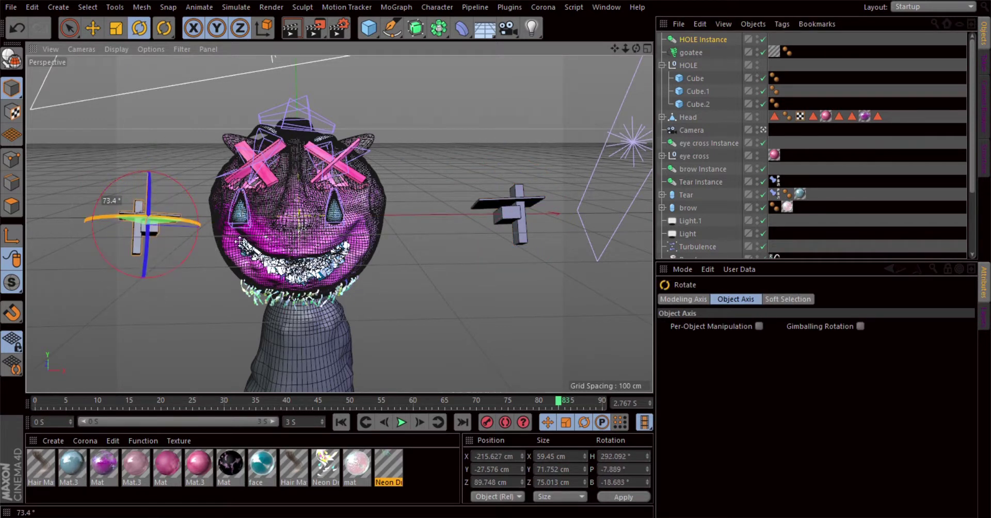
{"action": "left_click", "coordinate": [206, 242]}
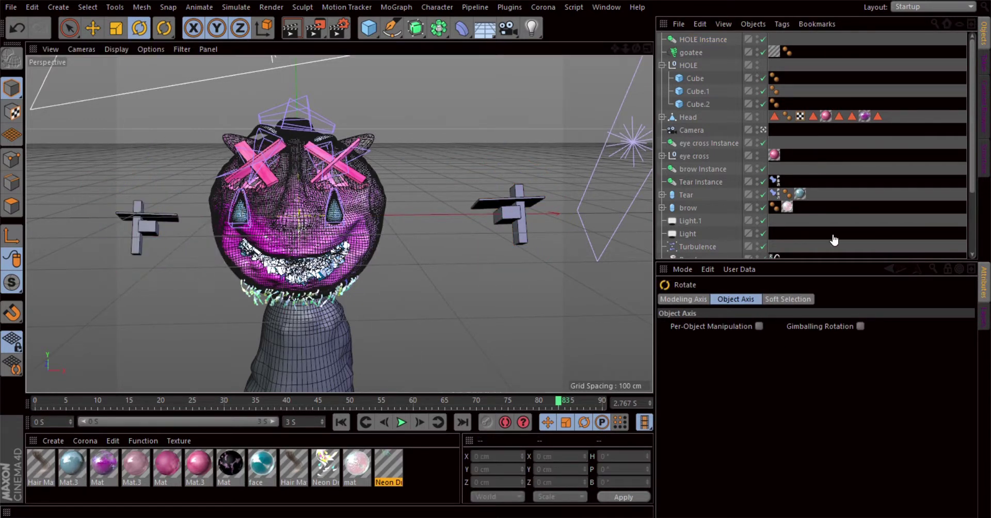
- Reposition the original HOLE group and orbit around the head to check it
{"action": "left_click", "coordinate": [701, 40]}
{"action": "left_click", "coordinate": [688, 65]}
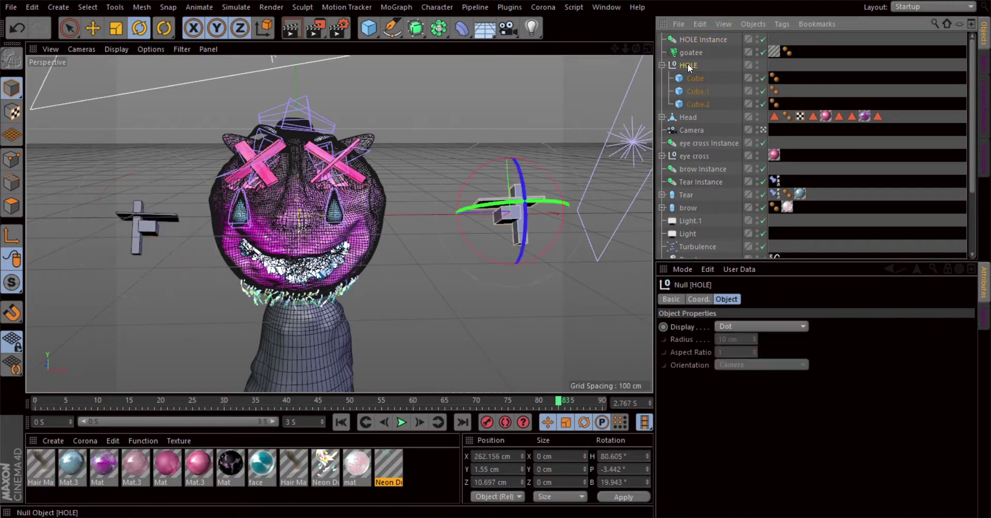
{"action": "key", "text": "e"}
{"action": "left_click_drag", "start_coordinate": [437, 210], "coordinate": [457, 160]}
{"action": "scroll", "coordinate": [457, 160], "scroll_direction": "down", "scroll_amount": 3}
{"action": "left_click_drag", "start_coordinate": [208, 277], "coordinate": [248, 219], "text": "alt"}
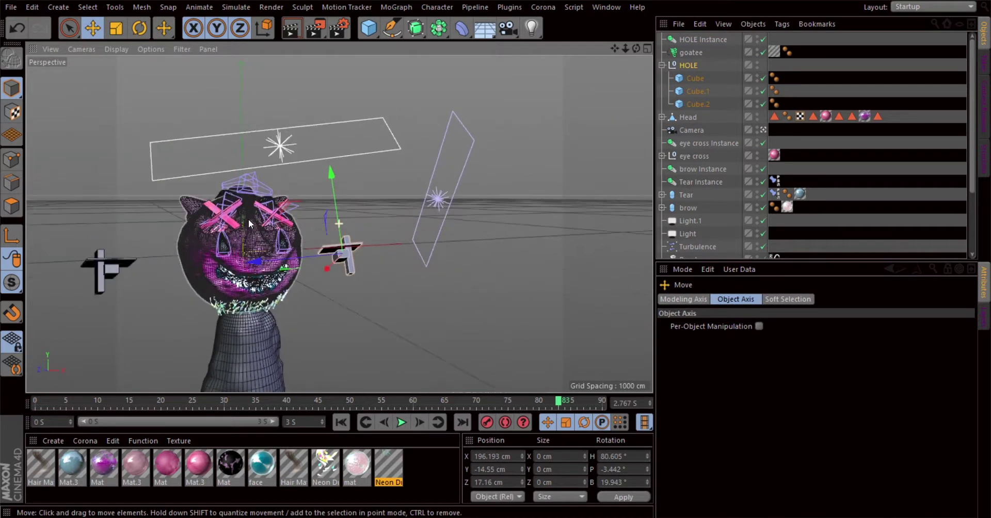
{"action": "left_click_drag", "start_coordinate": [378, 148], "coordinate": [320, 186], "text": "alt"}
{"action": "scroll", "coordinate": [319, 186], "scroll_direction": "up", "scroll_amount": 3}
{"action": "left_click", "coordinate": [689, 65]}
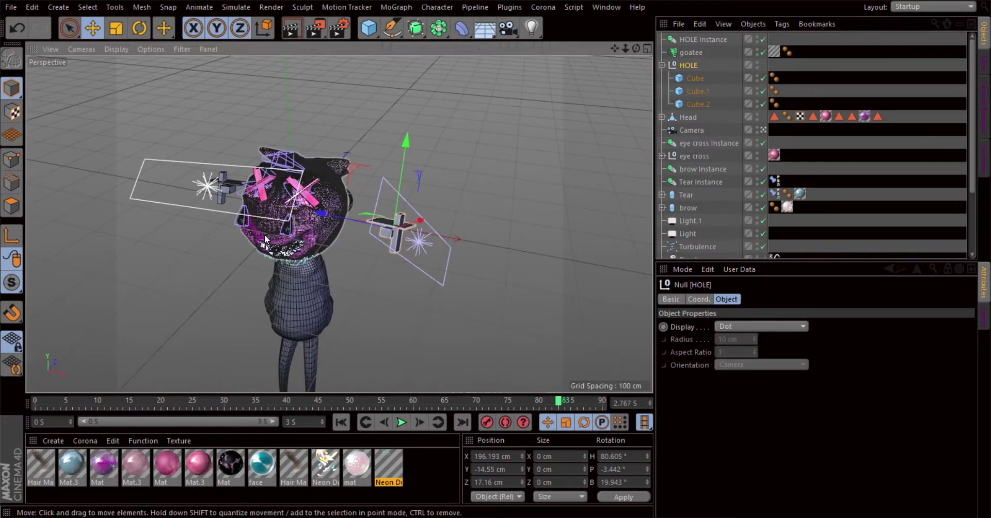
{"action": "left_click_drag", "start_coordinate": [265, 238], "coordinate": [314, 219], "text": "alt"}
{"action": "mouse_move", "coordinate": [325, 207]}
{"action": "right_mouse_down", "text": "alt"}
{"action": "mouse_move", "coordinate": [524, 275]}
{"action": "mouse_move", "coordinate": [671, 9]}
{"action": "mouse_move", "coordinate": [393, 228]}
{"action": "right_mouse_up", "text": "alt"}
{"action": "mouse_move", "coordinate": [393, 228]}
{"action": "left_mouse_down", "text": "alt"}
{"action": "mouse_move", "coordinate": [547, 258]}
{"action": "mouse_move", "coordinate": [477, 252]}
{"action": "left_mouse_up", "text": "alt"}
- Place the hair piece sweep inside a new Cloner object
{"action": "left_click", "coordinate": [477, 252]}
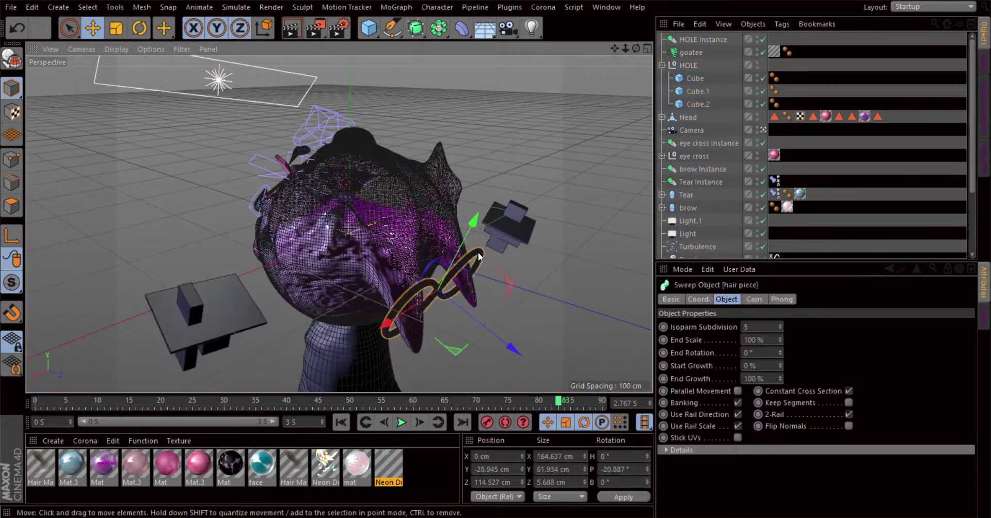
{"action": "scroll", "coordinate": [714, 175], "scroll_direction": "down", "scroll_amount": 5}
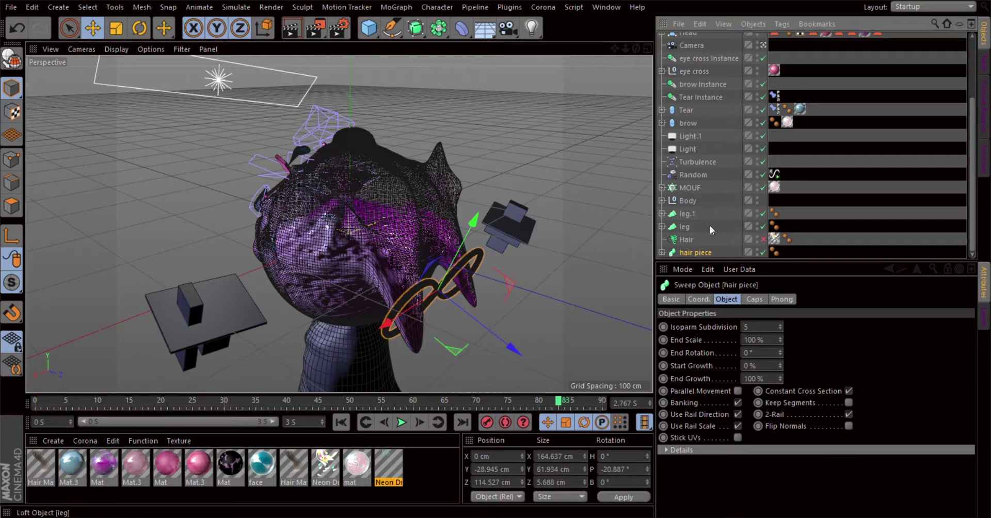
{"action": "left_click", "coordinate": [396, 7]}
{"action": "left_click", "coordinate": [424, 105]}
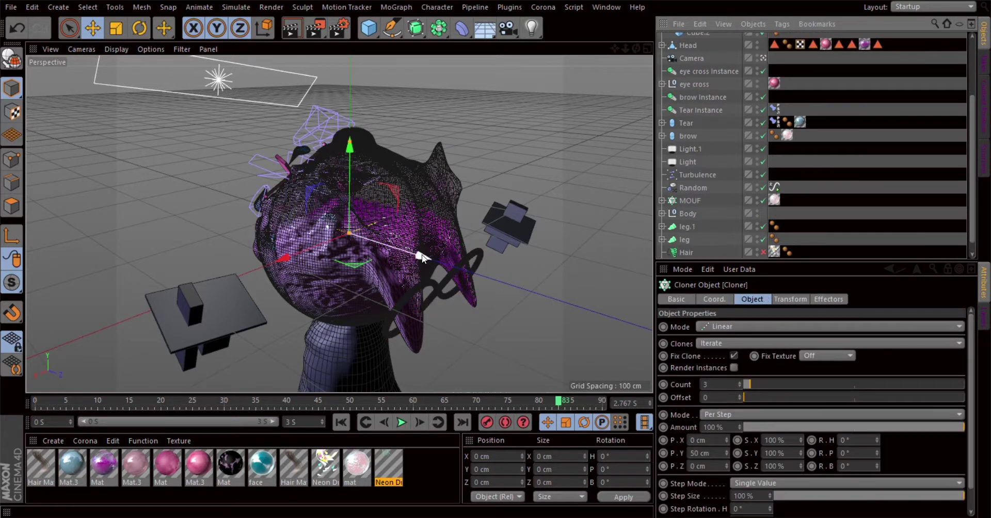
{"action": "scroll", "coordinate": [695, 252], "scroll_direction": "down", "scroll_amount": 2}
{"action": "left_click_drag", "start_coordinate": [696, 252], "coordinate": [700, 39]}
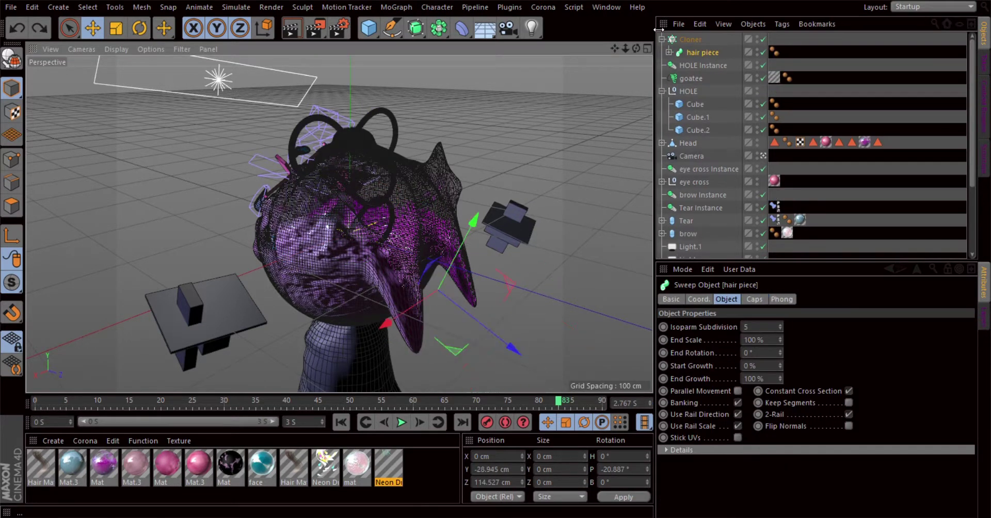
- Move the cloned hair rings to the head's lower right and tilt them downward
{"action": "left_click", "coordinate": [689, 39]}
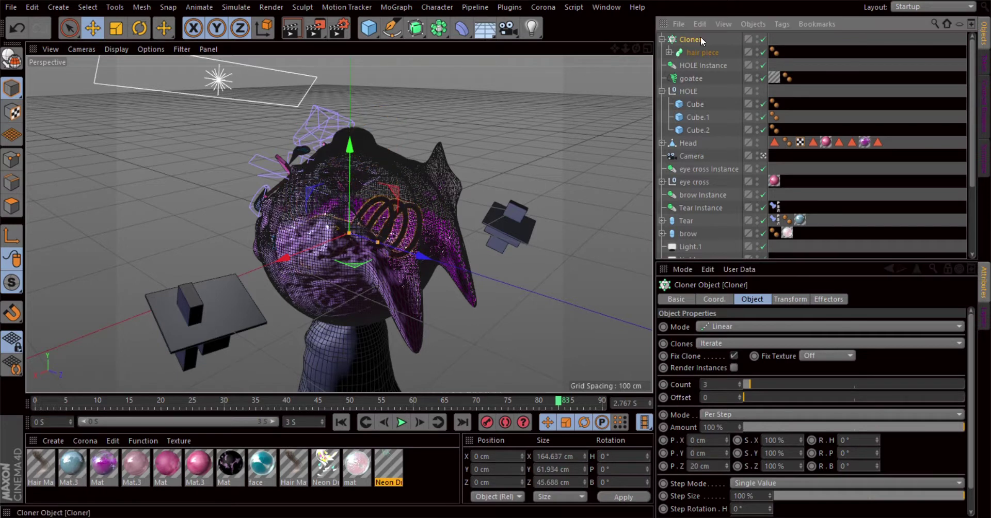
{"action": "mouse_move", "coordinate": [422, 255]}
{"action": "left_mouse_down"}
{"action": "mouse_move", "coordinate": [539, 309]}
{"action": "mouse_move", "coordinate": [451, 208]}
{"action": "left_mouse_up"}
{"action": "left_click", "coordinate": [140, 28]}
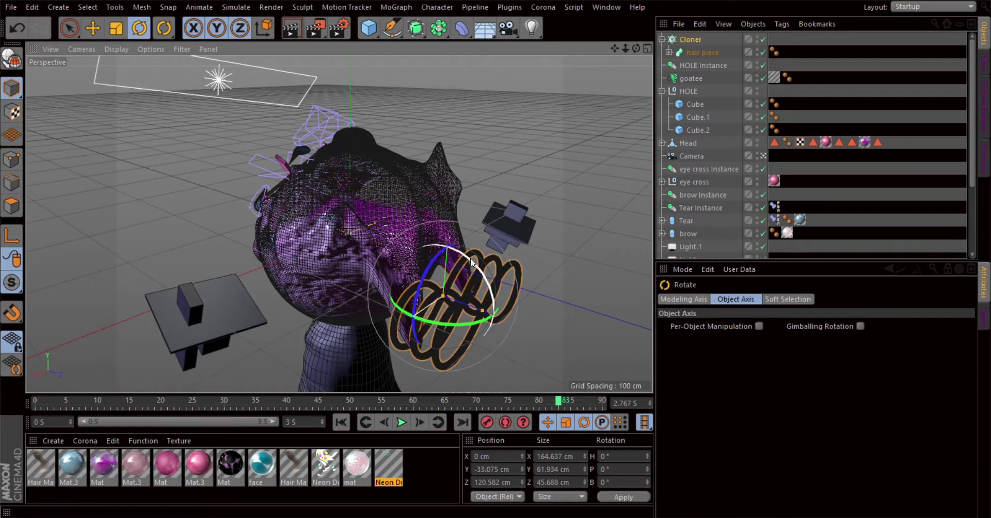
{"action": "mouse_move", "coordinate": [470, 258]}
{"action": "left_mouse_down"}
{"action": "mouse_move", "coordinate": [526, 187]}
{"action": "mouse_move", "coordinate": [535, 198]}
{"action": "mouse_move", "coordinate": [485, 263]}
{"action": "mouse_move", "coordinate": [448, 227]}
{"action": "mouse_move", "coordinate": [449, 277]}
{"action": "mouse_move", "coordinate": [413, 264]}
{"action": "left_mouse_up"}
{"action": "key", "text": "e"}
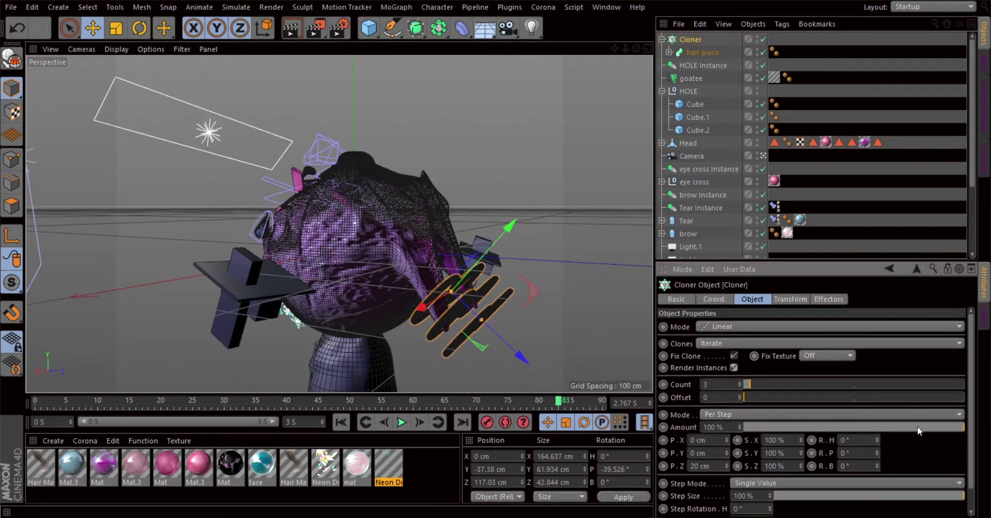
{"action": "left_click", "coordinate": [790, 298]}
- Add a Step effector to the Cloner and adjust its step scale
{"action": "left_click", "coordinate": [493, 185]}
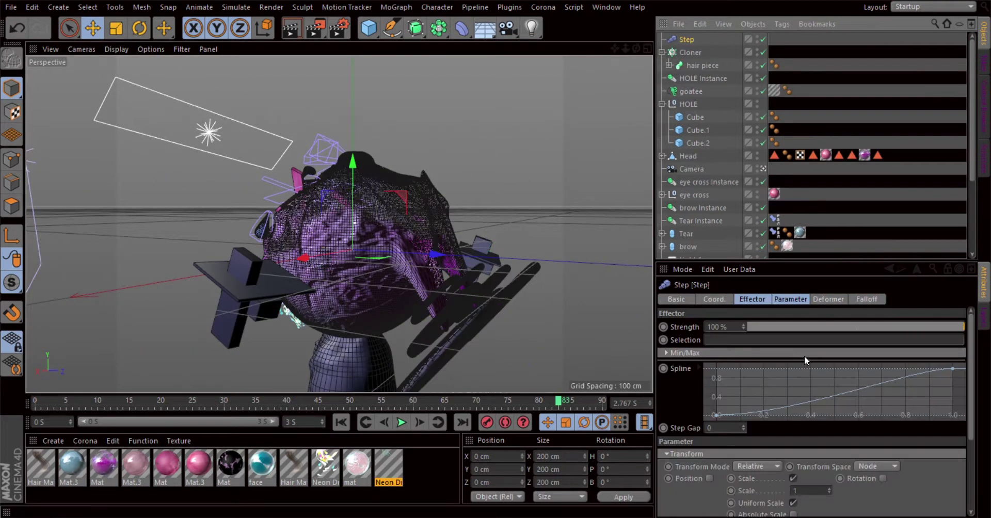
{"action": "left_click_drag", "start_coordinate": [538, 283], "coordinate": [515, 283], "text": "alt"}
{"action": "left_click", "coordinate": [790, 299]}
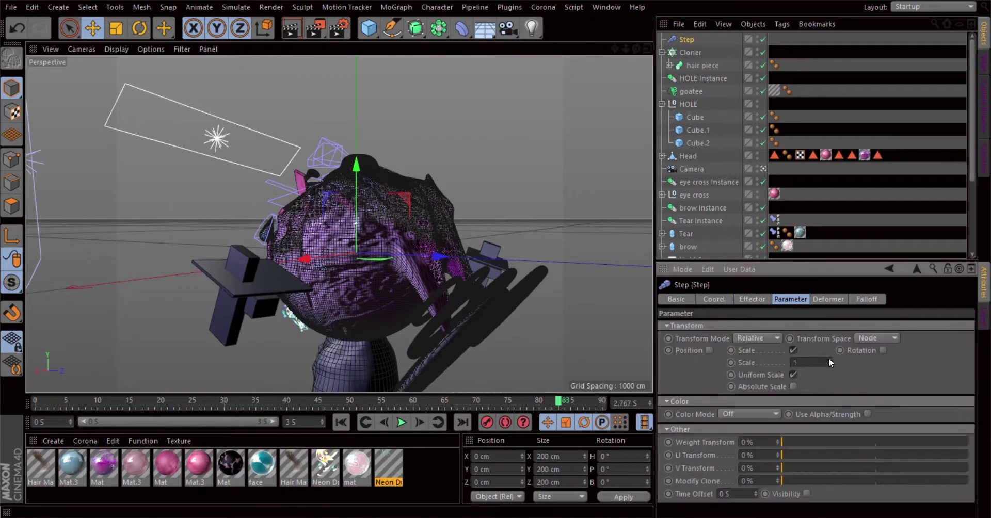
{"action": "left_click_drag", "start_coordinate": [828, 362], "coordinate": [828, 382]}
{"action": "mouse_move", "coordinate": [371, 221]}
{"action": "left_mouse_down", "text": "alt"}
{"action": "mouse_move", "coordinate": [460, 214]}
{"action": "mouse_move", "coordinate": [360, 228]}
{"action": "left_mouse_up", "text": "alt"}
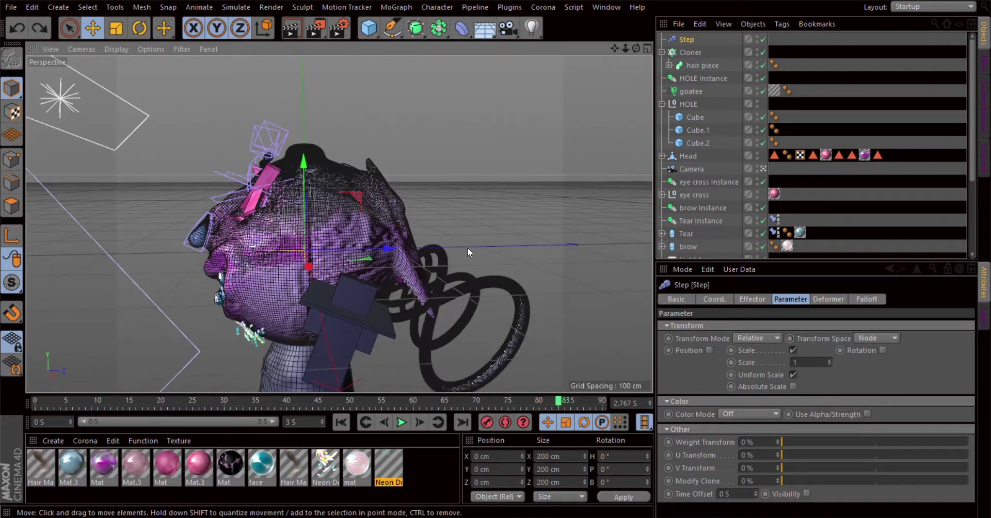
- Enable stepped rotation with a -18° pitch and inspect the fanned rings
{"action": "left_click", "coordinate": [883, 349]}
{"action": "left_click_drag", "start_coordinate": [920, 378], "coordinate": [919, 388]}
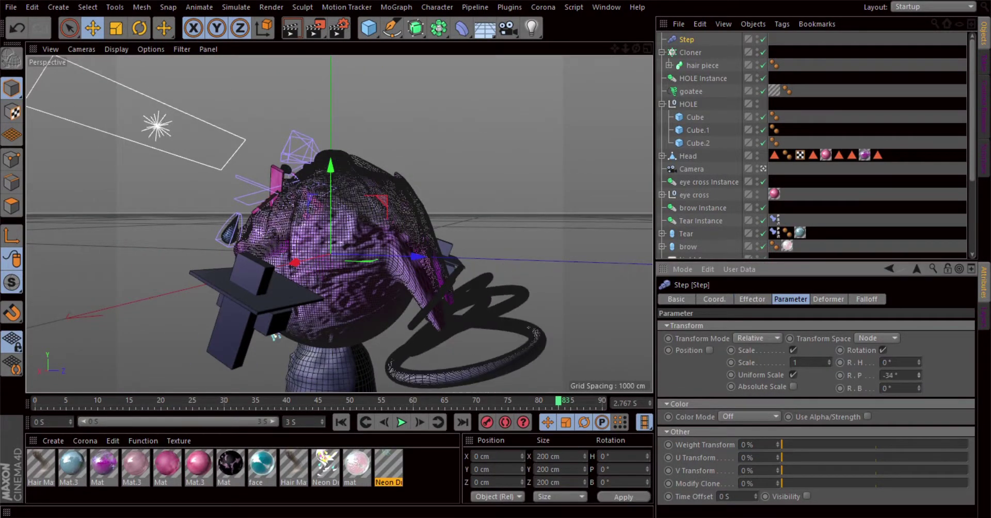
{"action": "left_click_drag", "start_coordinate": [613, 51], "coordinate": [636, 45]}
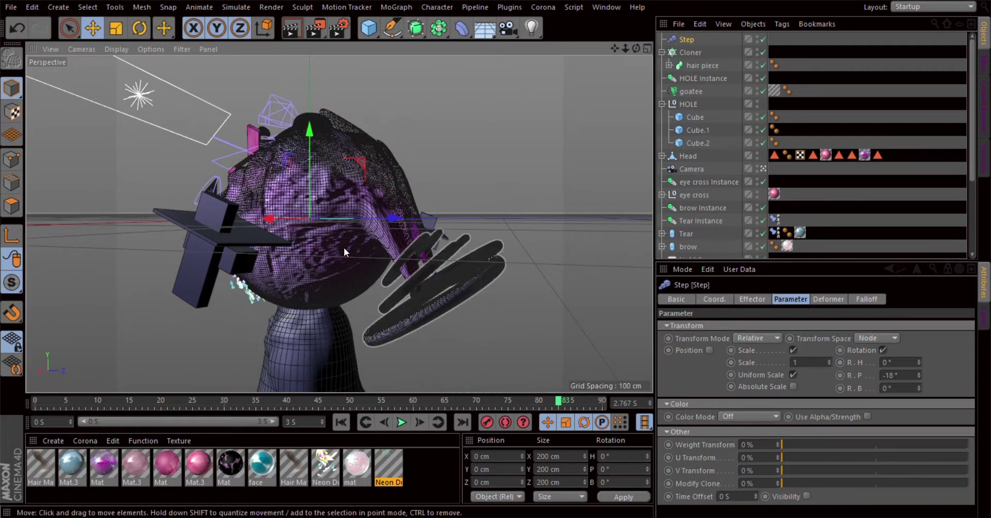
{"action": "mouse_move", "coordinate": [344, 247]}
{"action": "left_mouse_down", "text": "alt"}
{"action": "mouse_move", "coordinate": [485, 271]}
{"action": "mouse_move", "coordinate": [404, 264]}
{"action": "mouse_move", "coordinate": [521, 259]}
{"action": "mouse_move", "coordinate": [349, 205]}
{"action": "mouse_move", "coordinate": [423, 181]}
{"action": "mouse_move", "coordinate": [559, 110]}
{"action": "left_mouse_up", "text": "alt"}
{"action": "scroll", "coordinate": [445, 178], "scroll_direction": "up", "scroll_amount": 5}
{"action": "scroll", "coordinate": [434, 186], "scroll_direction": "up", "scroll_amount": 3}
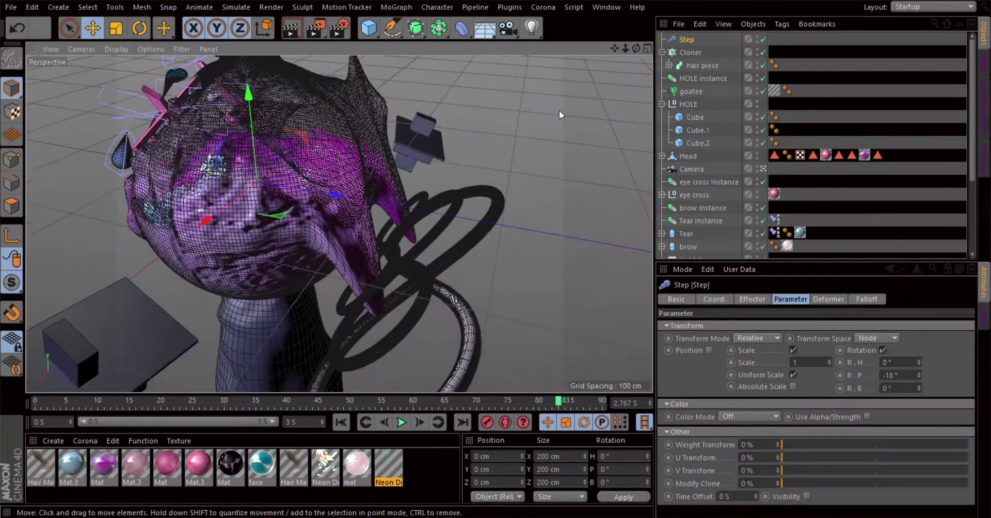
- Duplicate the face material, apply the copy to HOLE, and rename it Platform
{"action": "left_click", "coordinate": [106, 467]}
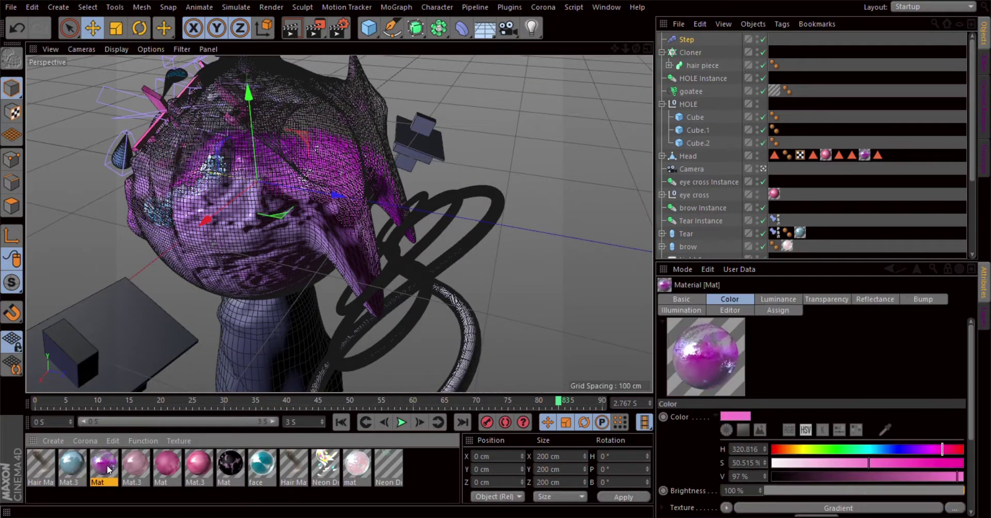
{"action": "left_click_drag", "start_coordinate": [261, 464], "coordinate": [692, 104]}
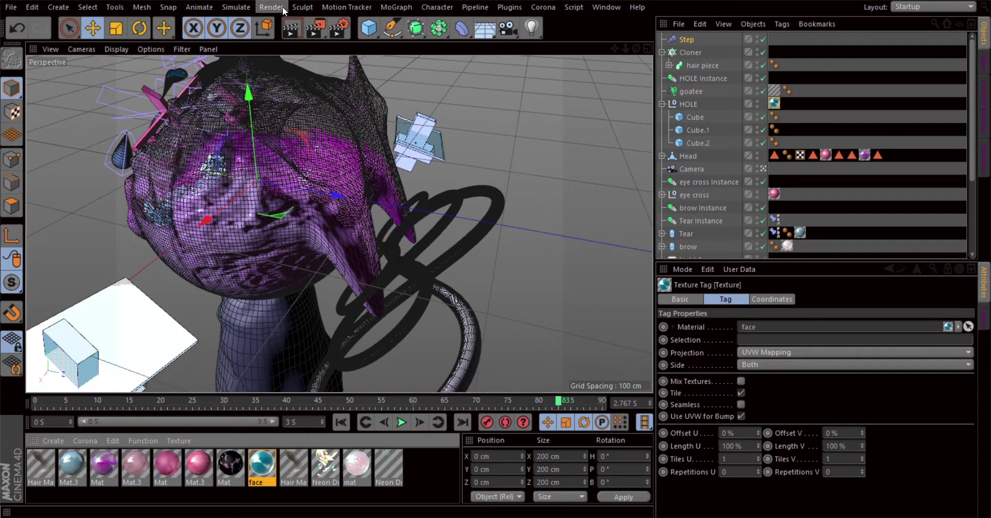
{"action": "key", "text": "ctrl+z"}
{"action": "left_click_drag", "start_coordinate": [262, 466], "coordinate": [293, 463], "text": "ctrl"}
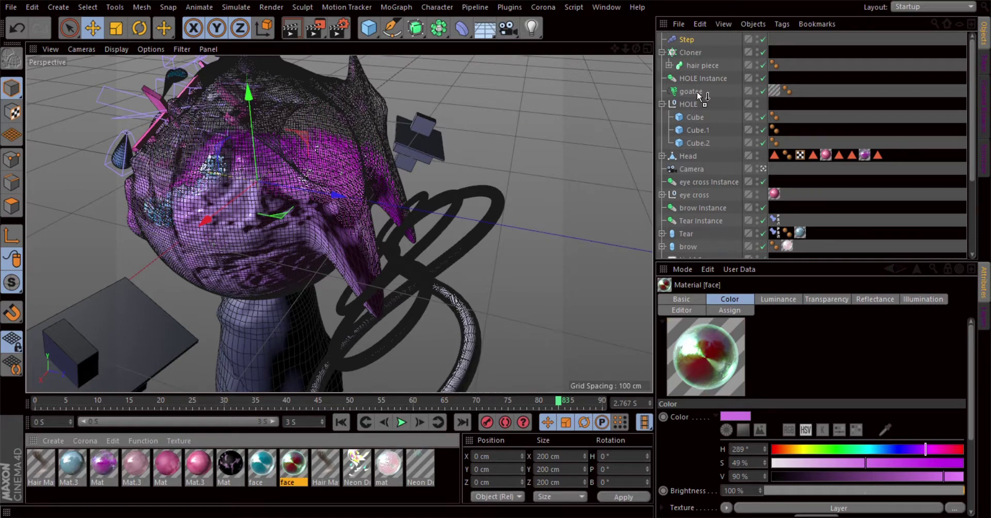
{"action": "left_click_drag", "start_coordinate": [293, 467], "coordinate": [692, 104]}
{"action": "left_click", "coordinate": [291, 484]}
{"action": "type", "text": "Platform"}
{"action": "key", "text": "Return"}
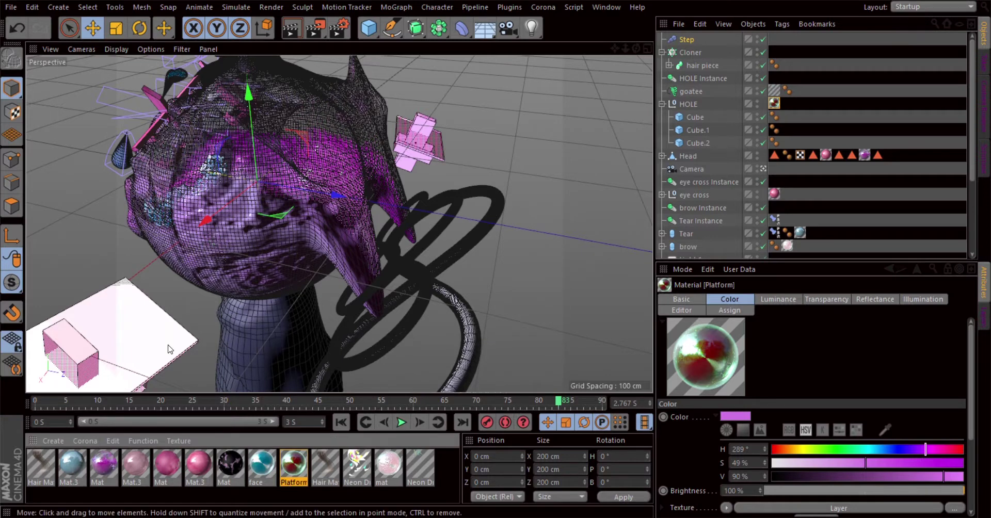
- Rotate the HOLE Instance to a new angle and render a preview of the view
{"action": "left_click_drag", "start_coordinate": [150, 224], "coordinate": [339, 224], "text": "alt"}
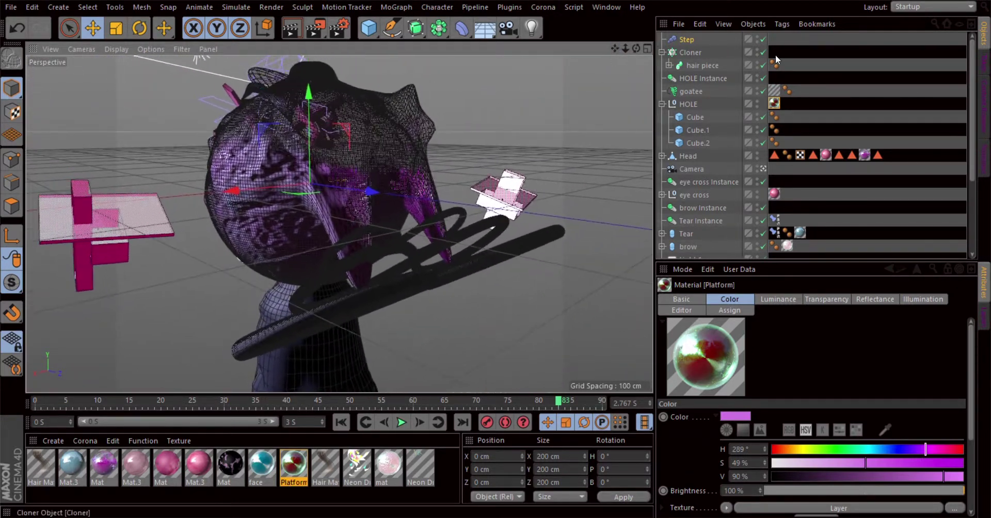
{"action": "left_click", "coordinate": [479, 212]}
{"action": "mouse_move", "coordinate": [479, 211]}
{"action": "left_mouse_down"}
{"action": "mouse_move", "coordinate": [503, 135]}
{"action": "mouse_move", "coordinate": [311, 82]}
{"action": "left_mouse_up"}
{"action": "key", "text": "r"}
{"action": "left_click", "coordinate": [292, 27]}
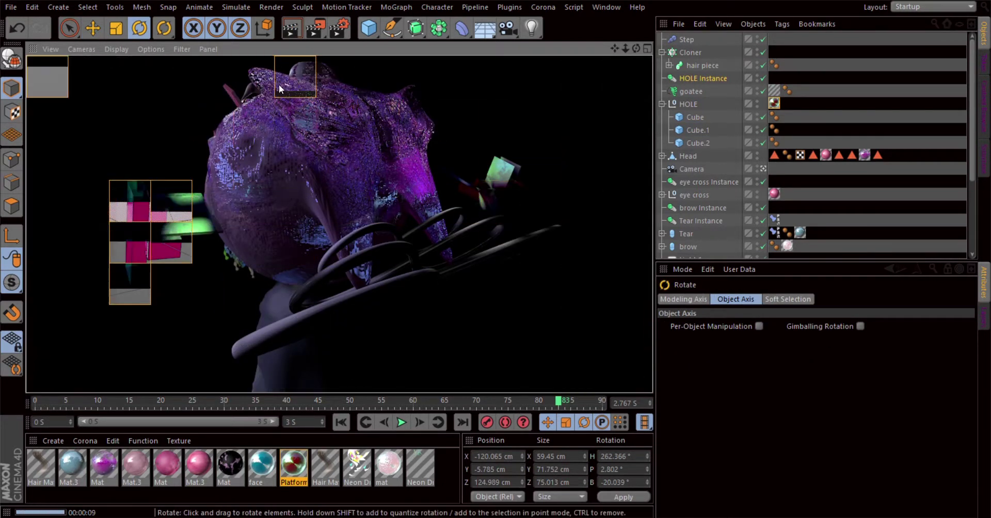
- Compare Platform texture versions with undo/redo, keep the wavy one, and apply Platform to the Cloner
{"action": "left_click", "coordinate": [238, 231]}
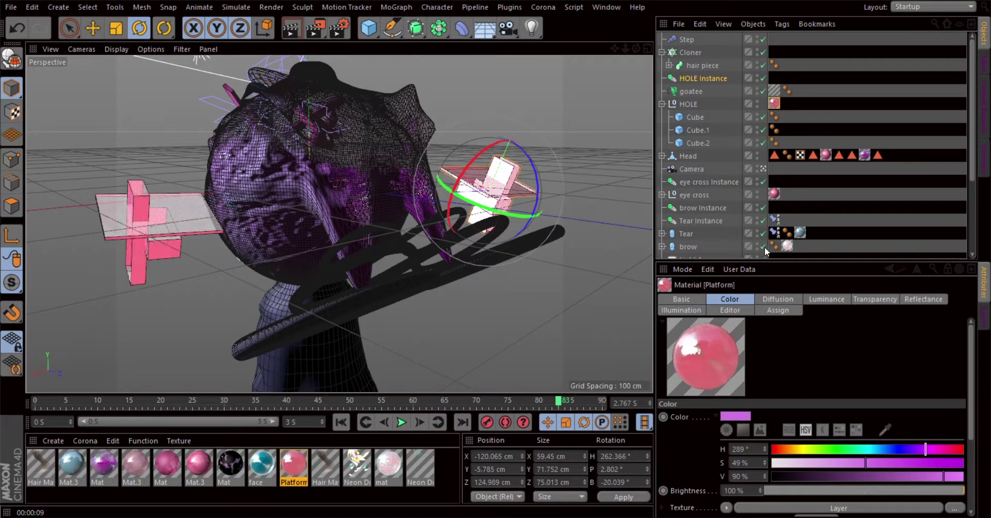
{"action": "key", "text": "ctrl+z"}
{"action": "key", "text": "ctrl+z"}
{"action": "key", "text": "ctrl+z"}
{"action": "key", "text": "ctrl+y"}
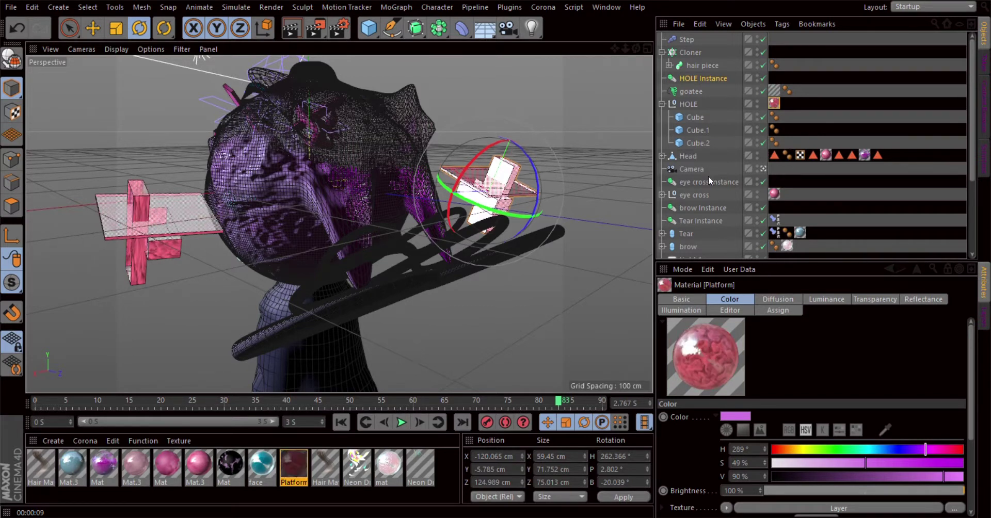
{"action": "key", "text": "ctrl+z"}
{"action": "key", "text": "ctrl+y"}
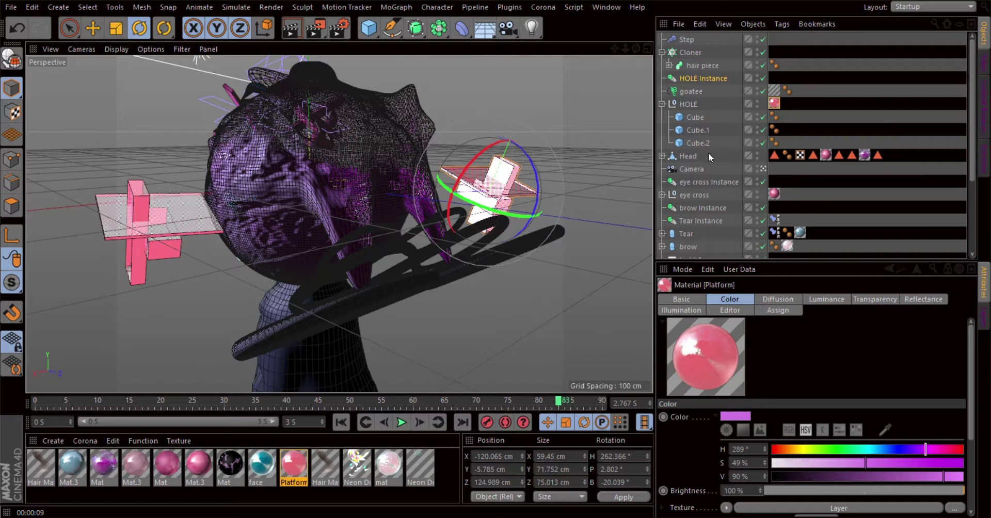
{"action": "left_click", "coordinate": [292, 24]}
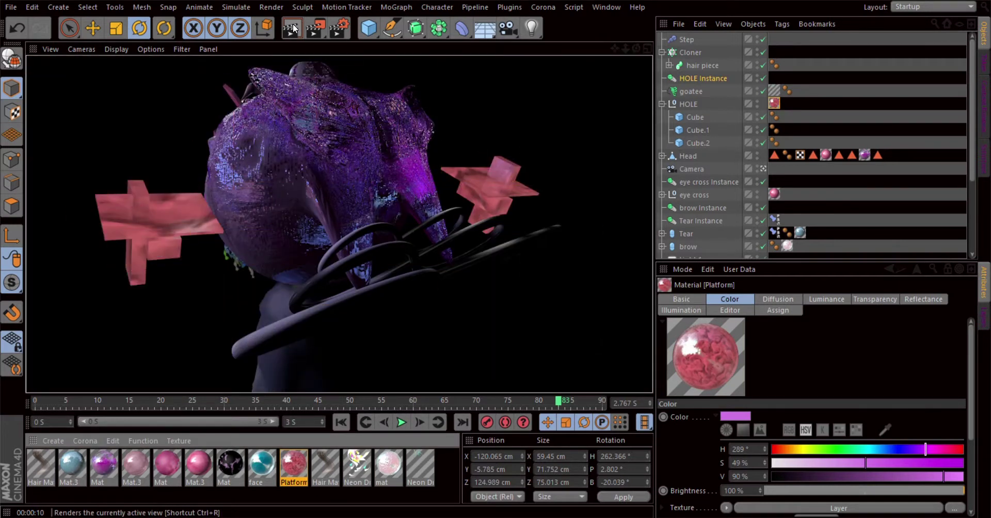
{"action": "left_click_drag", "start_coordinate": [293, 464], "coordinate": [692, 52]}
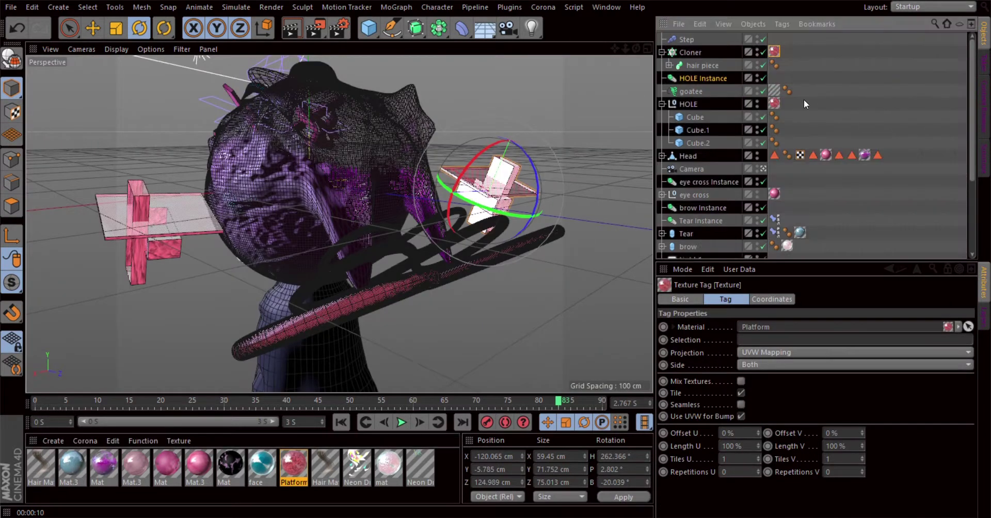
- Set the rings' Platform texture tag to seamless Cylindrical projection with a 27% V offset
{"action": "key", "text": "alt+r"}
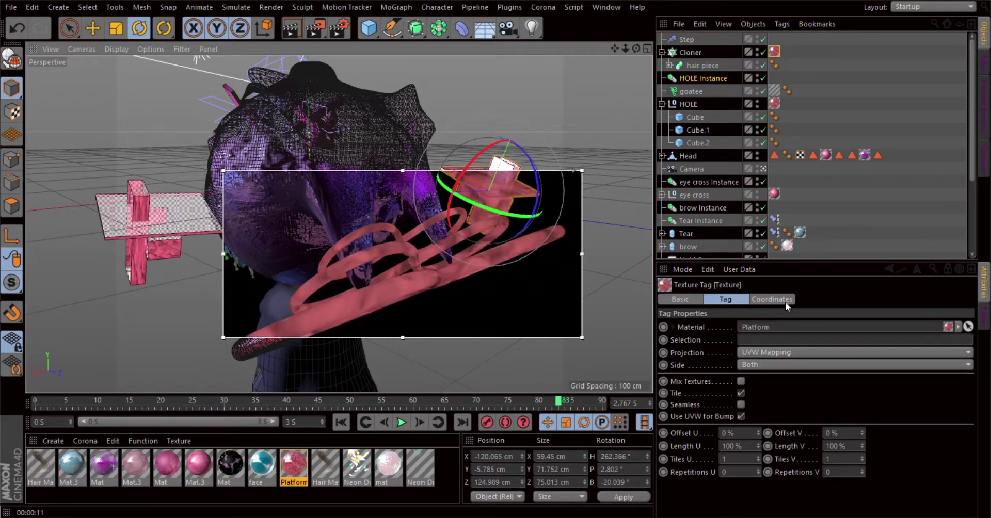
{"action": "left_click", "coordinate": [774, 352]}
{"action": "left_click", "coordinate": [775, 380]}
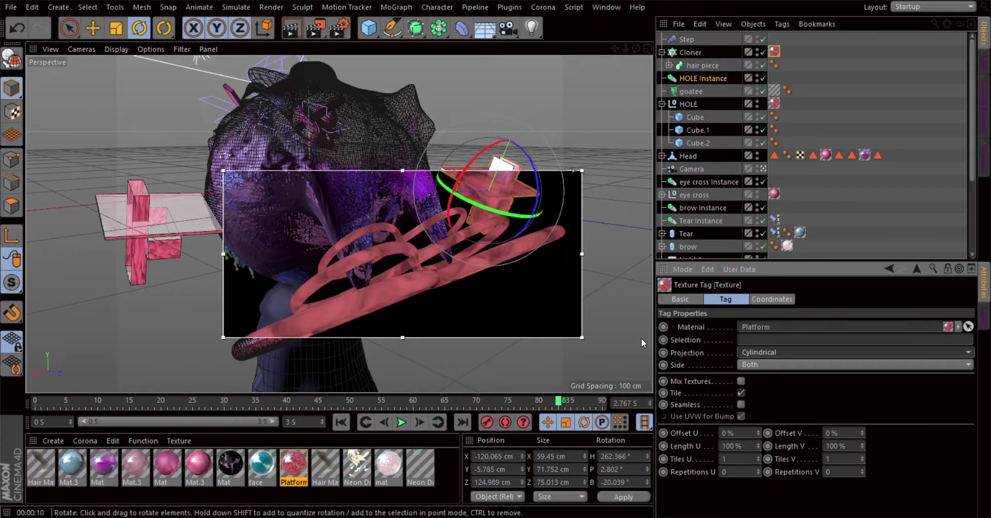
{"action": "left_click", "coordinate": [741, 404]}
{"action": "left_click_drag", "start_coordinate": [860, 432], "coordinate": [860, 419]}
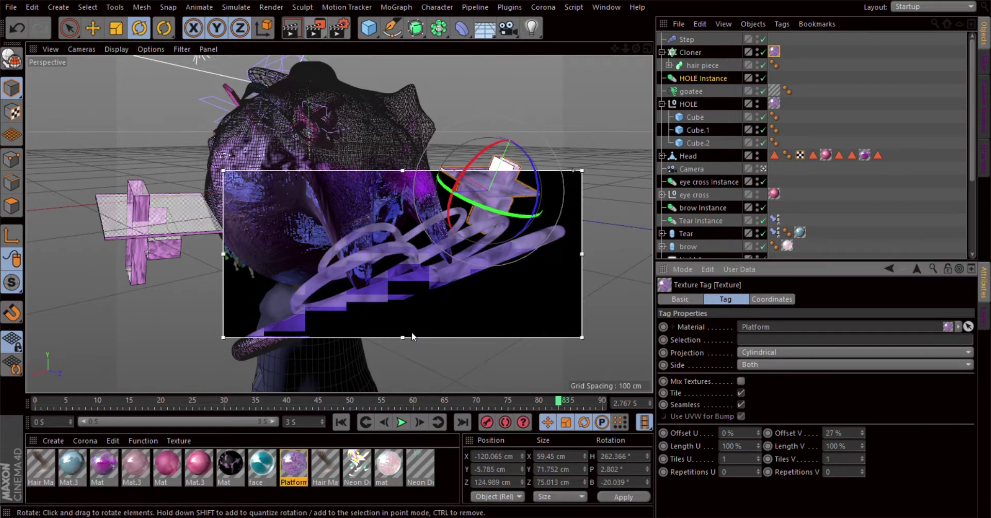
- Orbit around the head and render a preview of the textured rings
{"action": "mouse_move", "coordinate": [411, 332]}
{"action": "left_mouse_down", "text": "alt"}
{"action": "mouse_move", "coordinate": [450, 167]}
{"action": "mouse_move", "coordinate": [392, 206]}
{"action": "left_mouse_up", "text": "alt"}
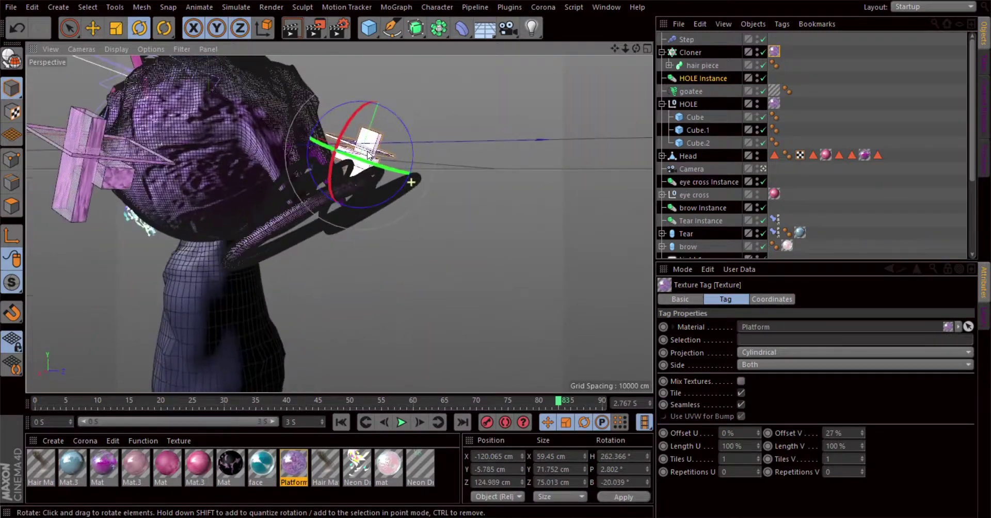
{"action": "mouse_move", "coordinate": [340, 224]}
{"action": "left_mouse_down", "text": "alt"}
{"action": "mouse_move", "coordinate": [357, 236]}
{"action": "mouse_move", "coordinate": [340, 224]}
{"action": "mouse_move", "coordinate": [442, 152]}
{"action": "mouse_move", "coordinate": [605, 76]}
{"action": "mouse_move", "coordinate": [388, 171]}
{"action": "mouse_move", "coordinate": [399, 160]}
{"action": "left_mouse_up", "text": "alt"}
{"action": "key", "text": "e"}
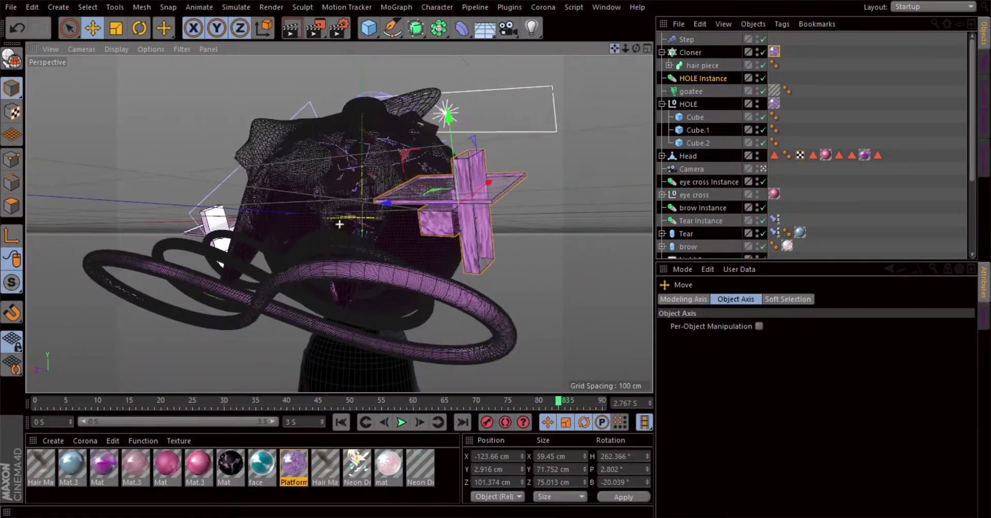
{"action": "left_click", "coordinate": [288, 26]}
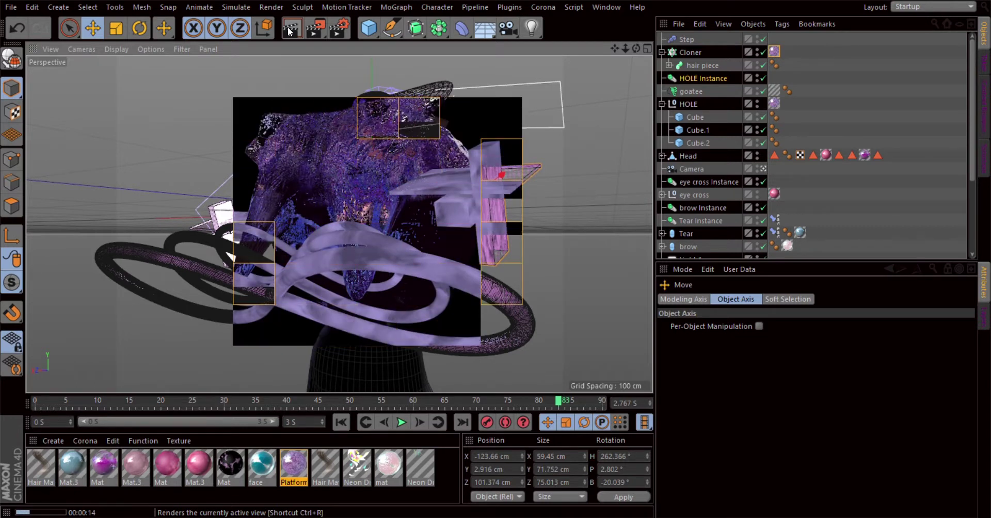
{"action": "left_click", "coordinate": [301, 466]}
{"action": "left_click_drag", "start_coordinate": [301, 466], "coordinate": [238, 221]}
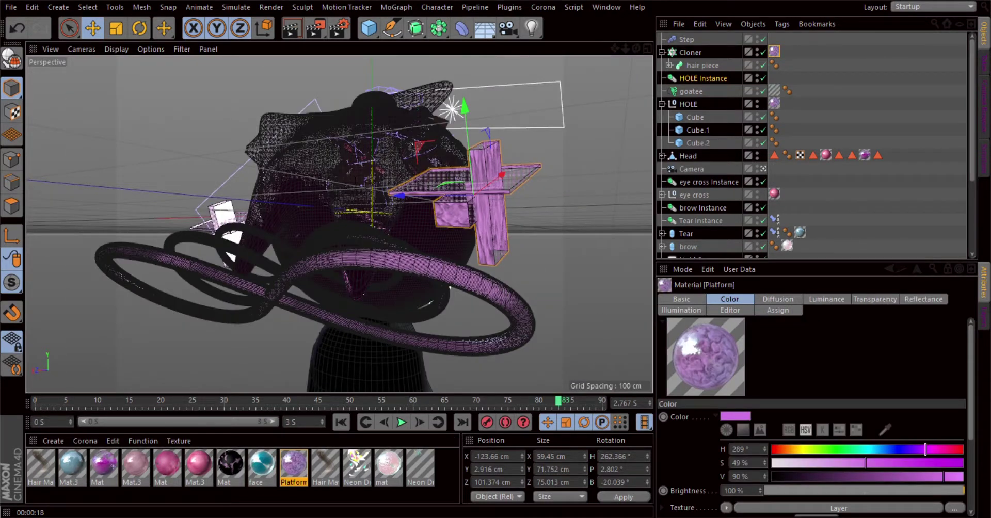